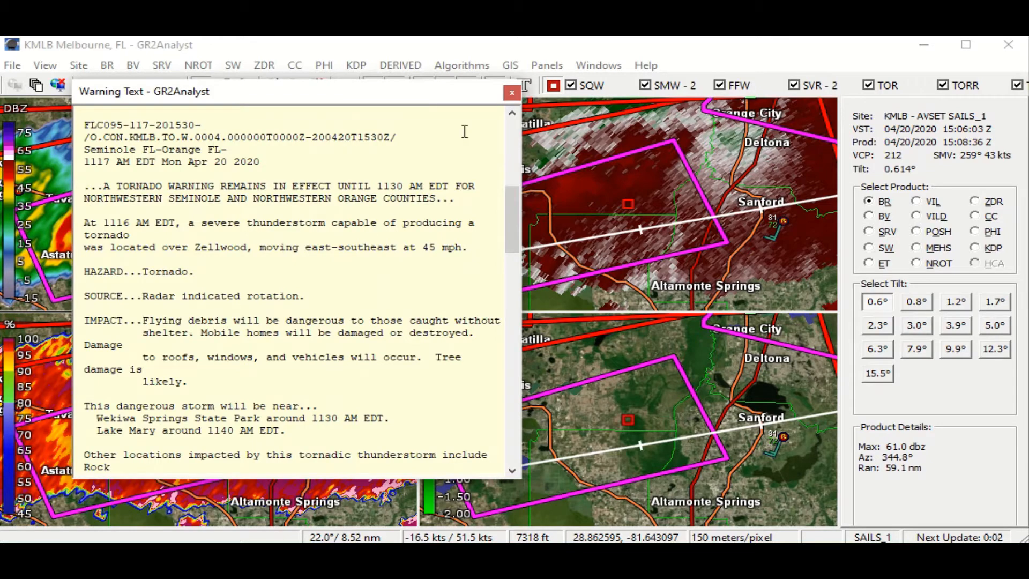
- Close the tornado warning text and examine the warned storm between Tavares and Sanford across the four radar panels
click(511, 95)
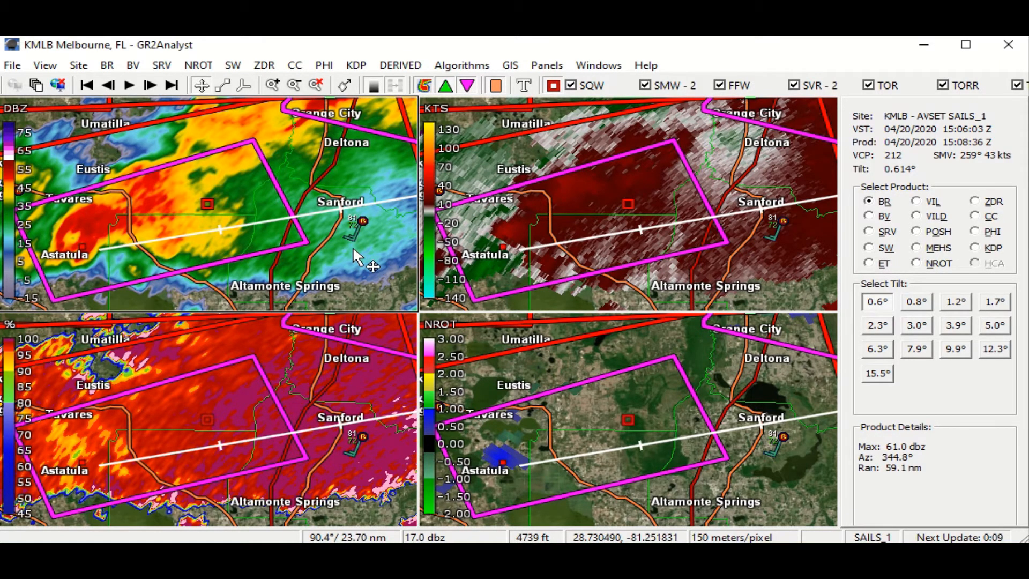
drag(353, 247, 342, 247)
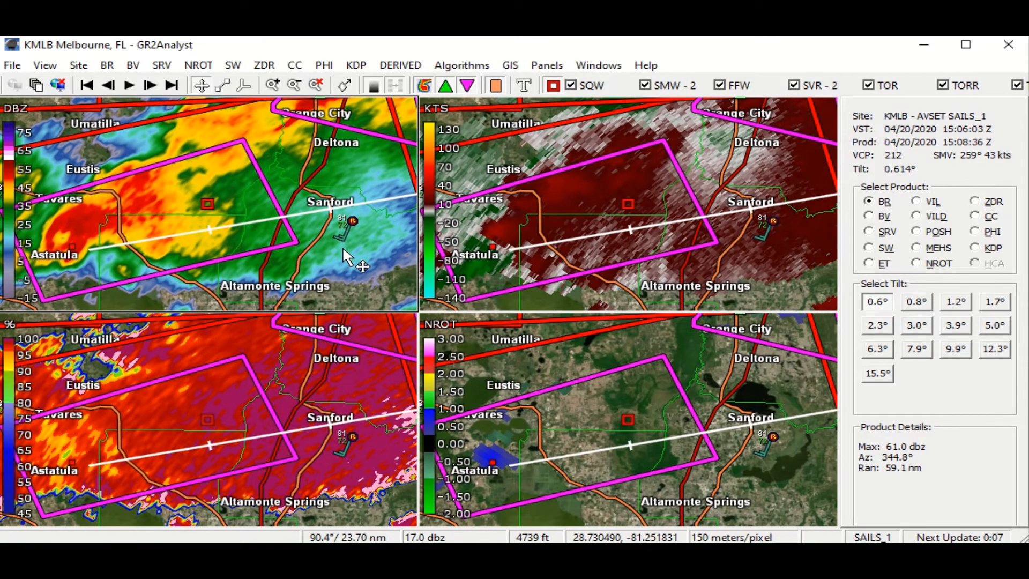
scroll(344, 250, down, 1)
drag(343, 249, 229, 255)
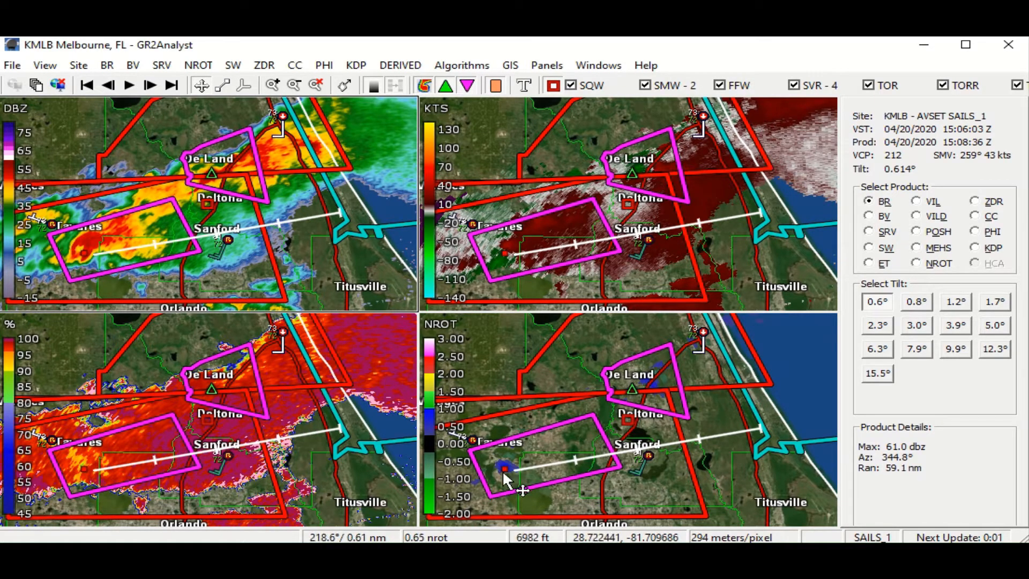
mouse_move(79, 466)
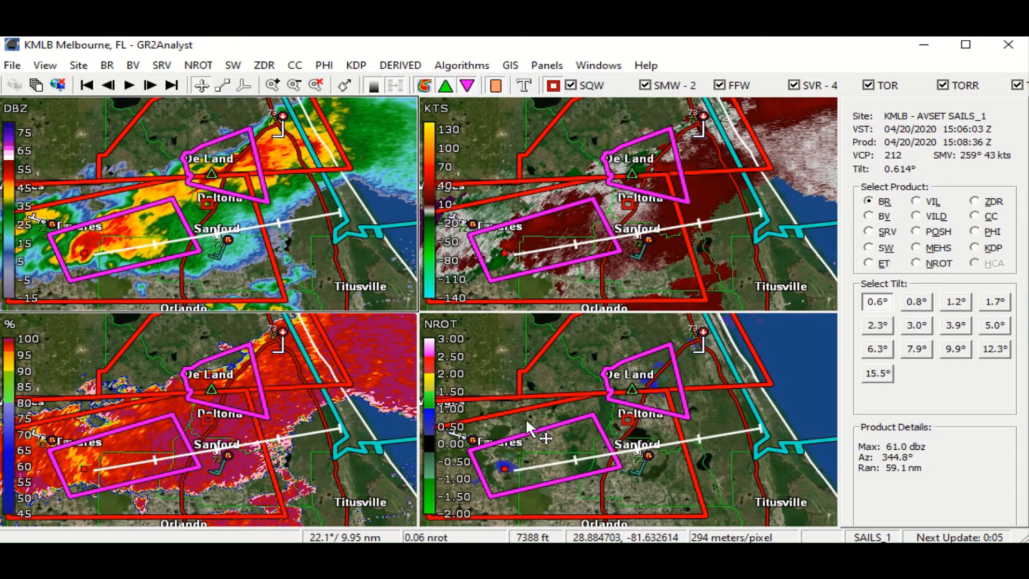
drag(521, 413, 525, 422)
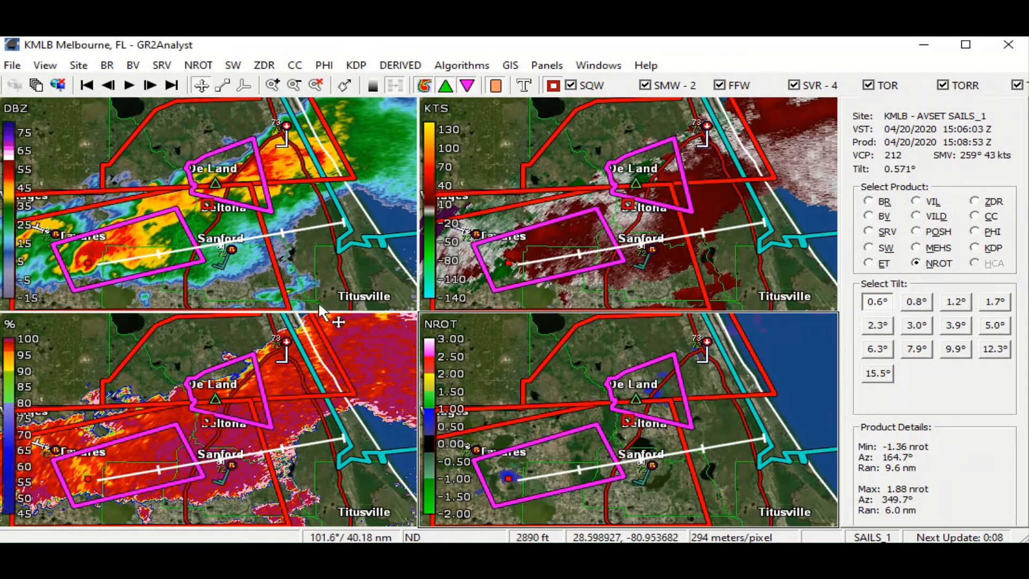
- Advance to the 15:11:27 Z volume scan and examine the storm's velocity and rotation near Astatula at the 0.6° tilt
click(150, 86)
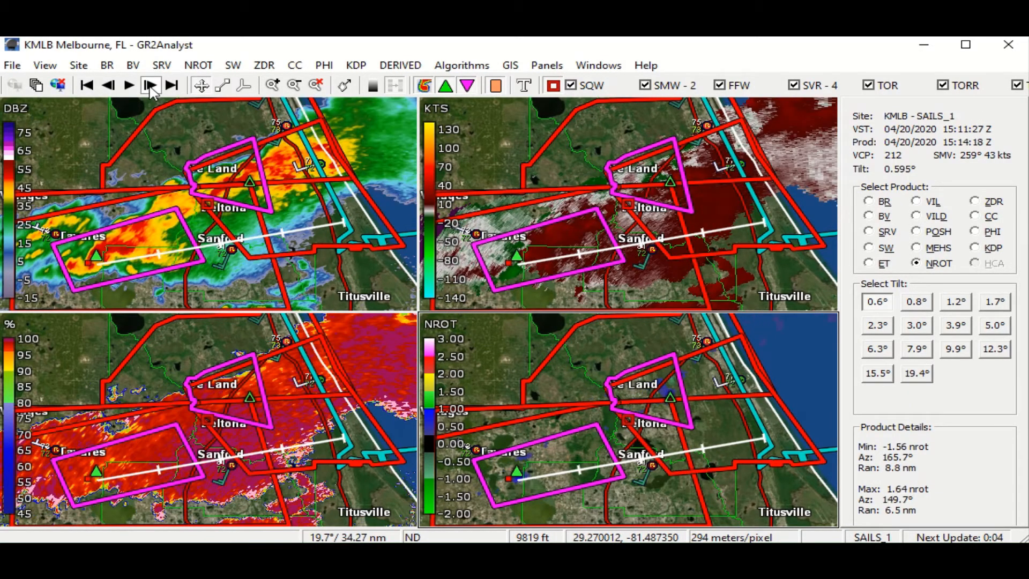
drag(132, 258, 142, 242)
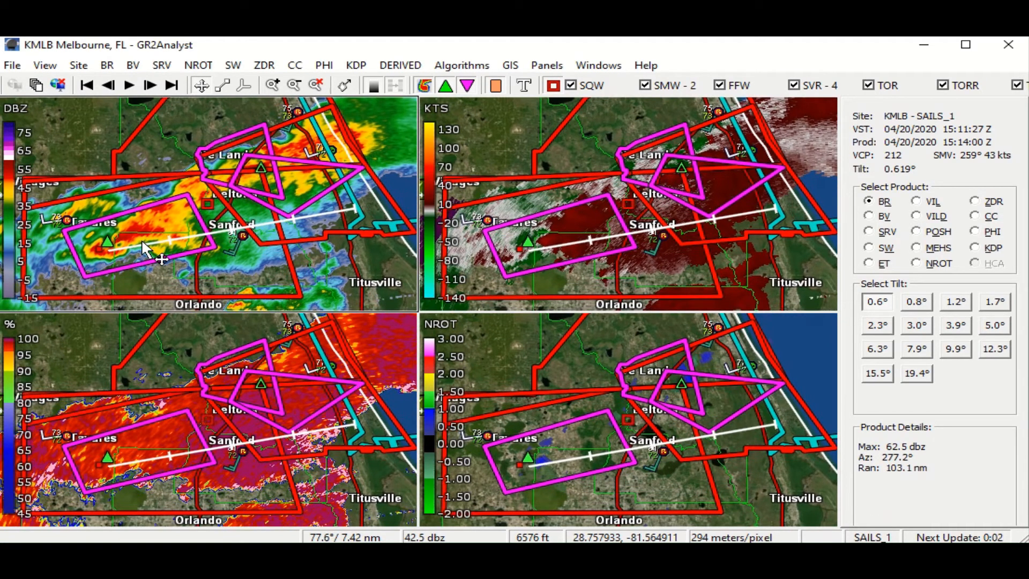
scroll(143, 244, up, 1)
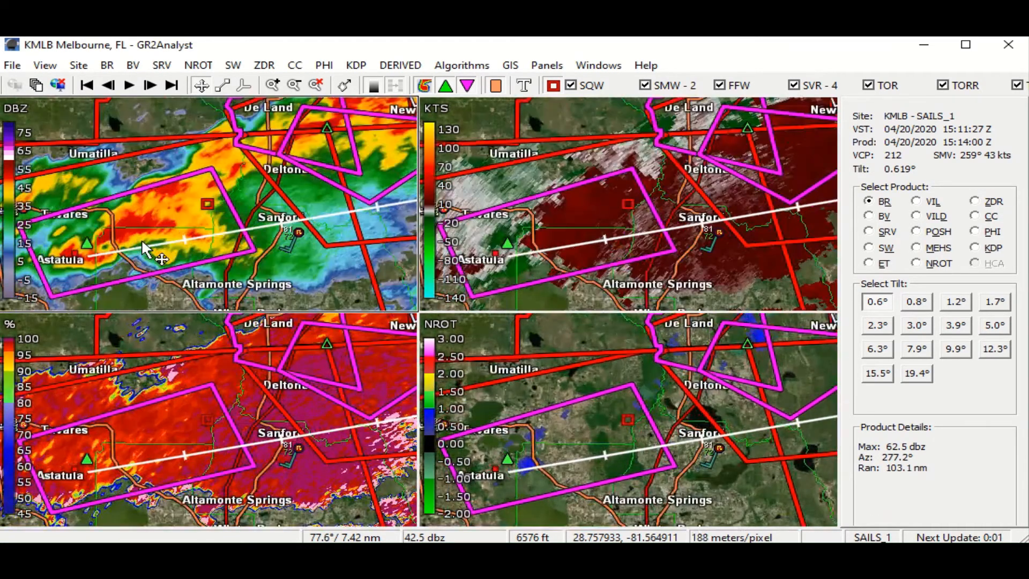
scroll(141, 239, up, 1)
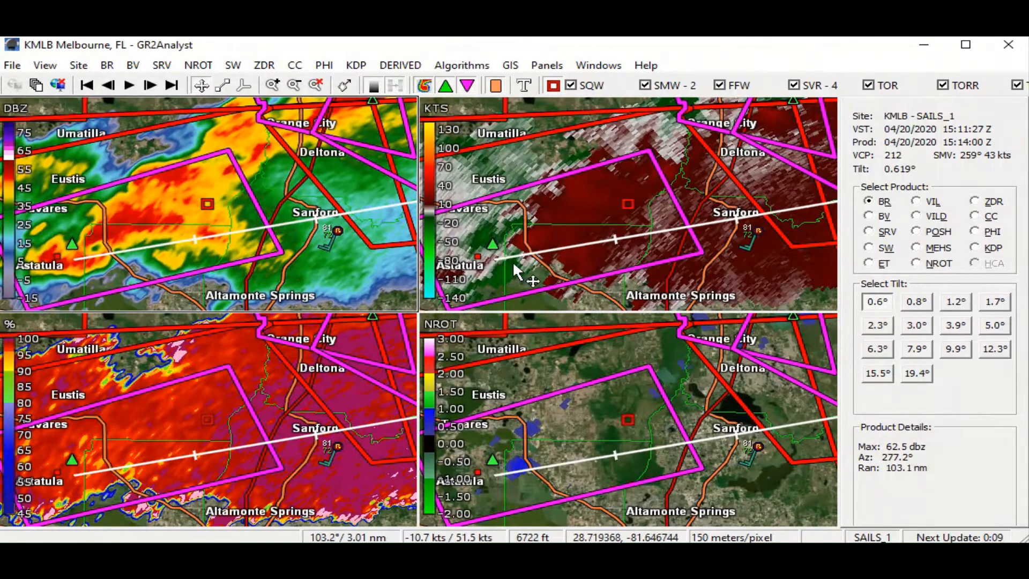
drag(524, 256, 536, 241)
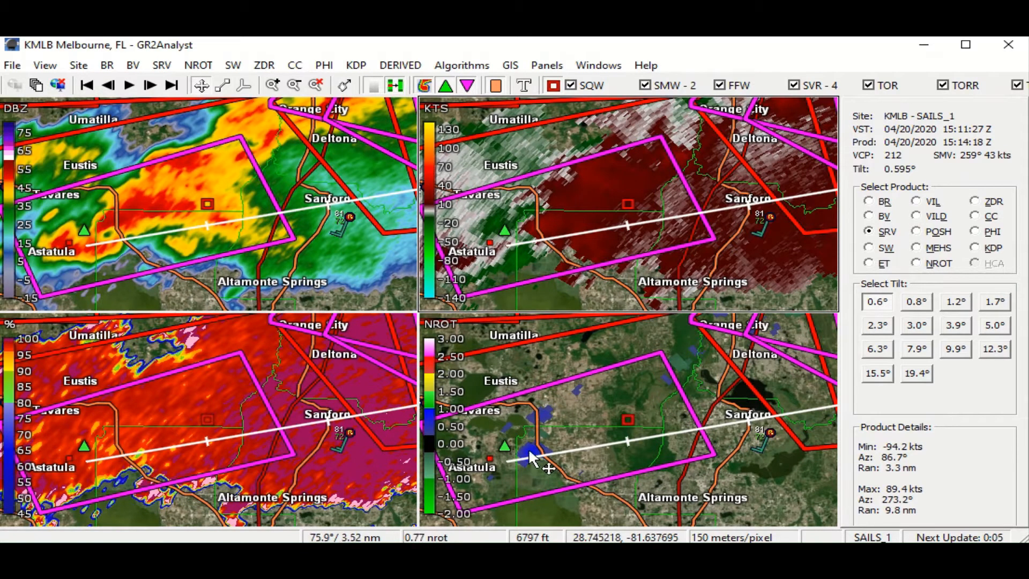
mouse_move(532, 457)
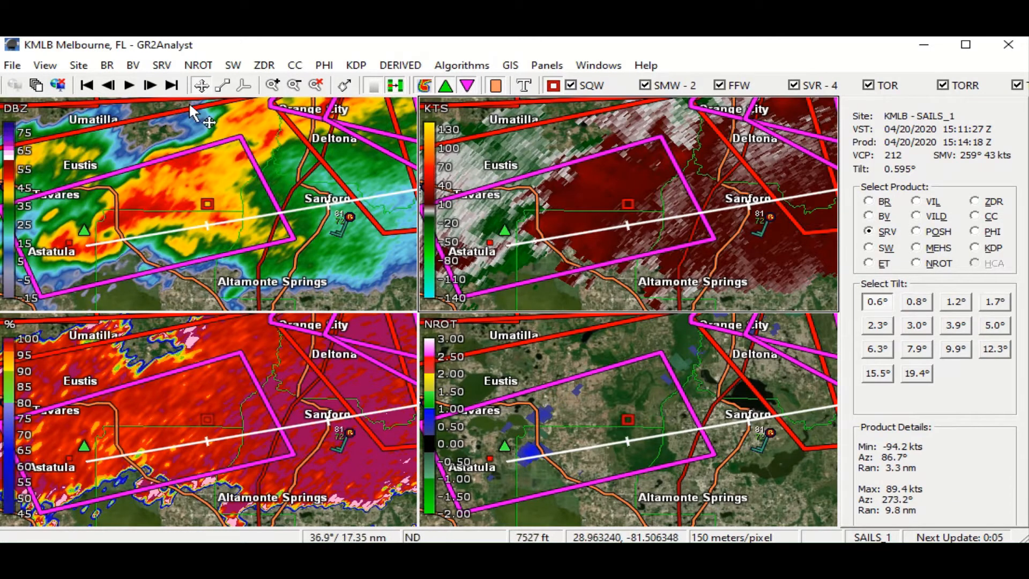
- Step the radar up through the tilts to 2.3° and back to 0.6° to compare the storm's structure with height
click(243, 84)
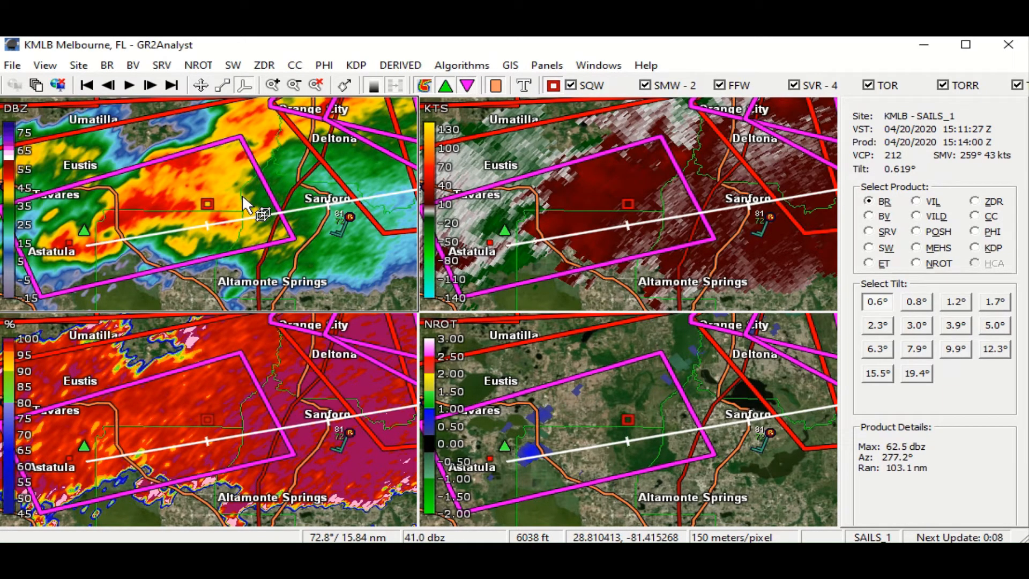
key(Up)
key(Up)
key(Up)
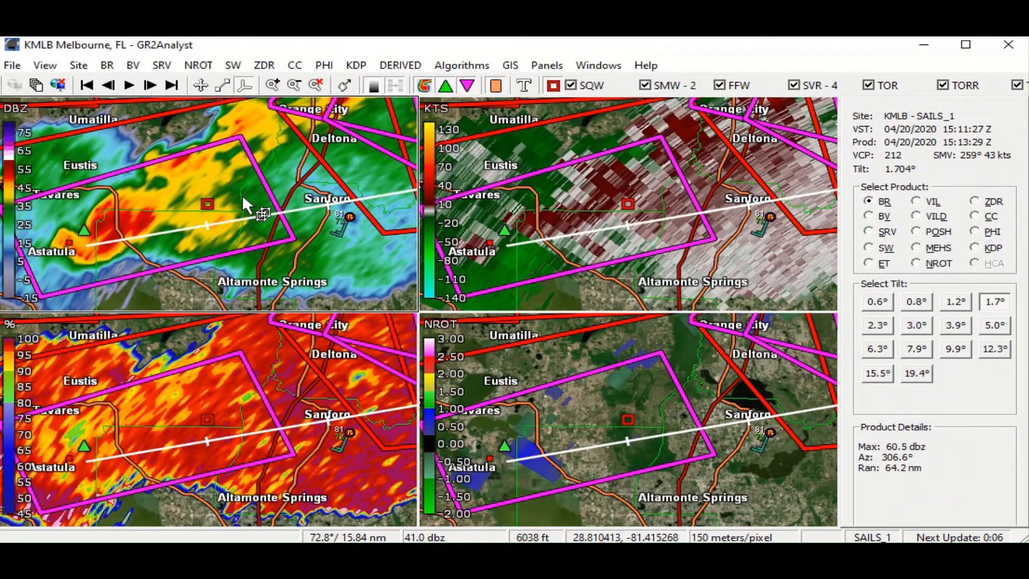
key(Up)
key(Down)
key(Down)
key(Down)
key(Down)
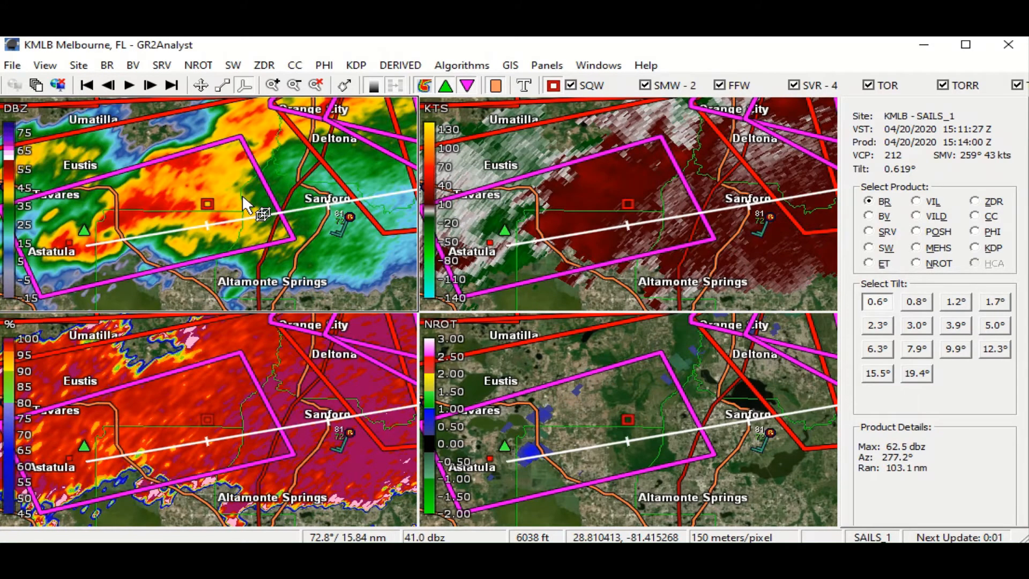
- Raise the radar tilt to 1.7° and return to the pan tool
key(Up)
key(Up)
key(Up)
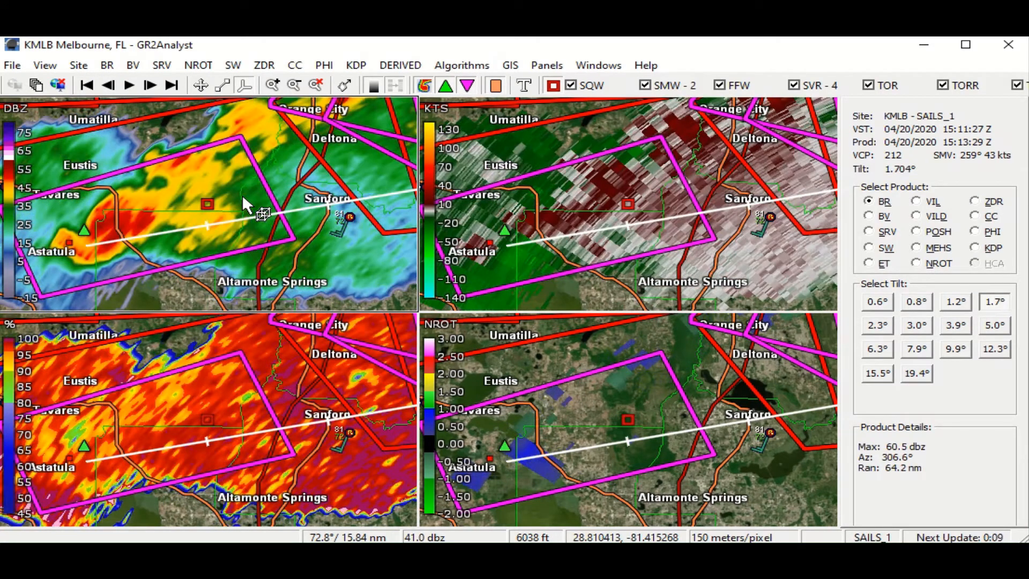
key(Up)
key(Down)
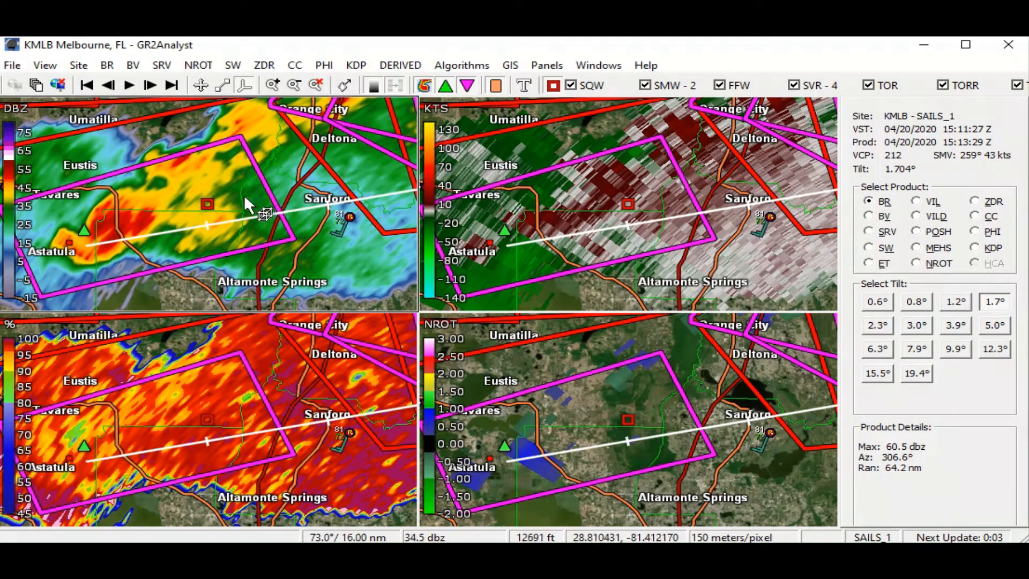
drag(228, 203, 221, 204)
click(201, 85)
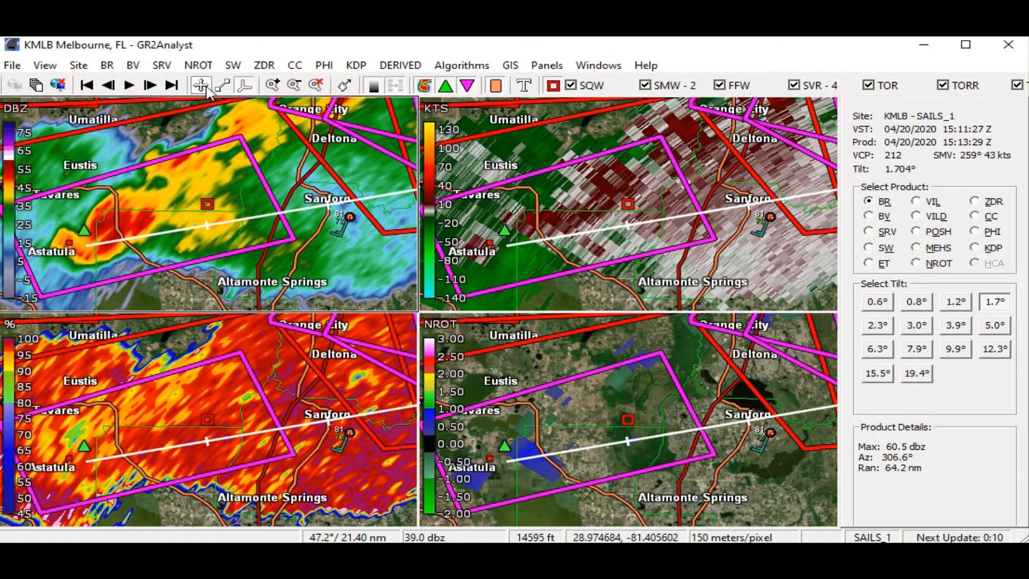
- Advance the radar two volume scans to 15:22:39 Z, examining the storm-relative velocity panel along the way
drag(315, 168, 294, 192)
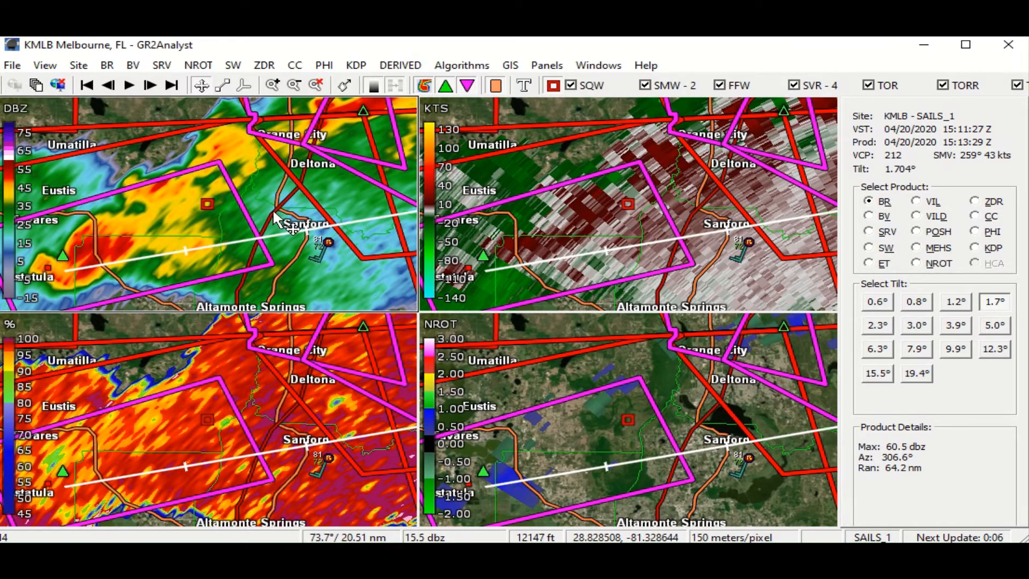
click(151, 86)
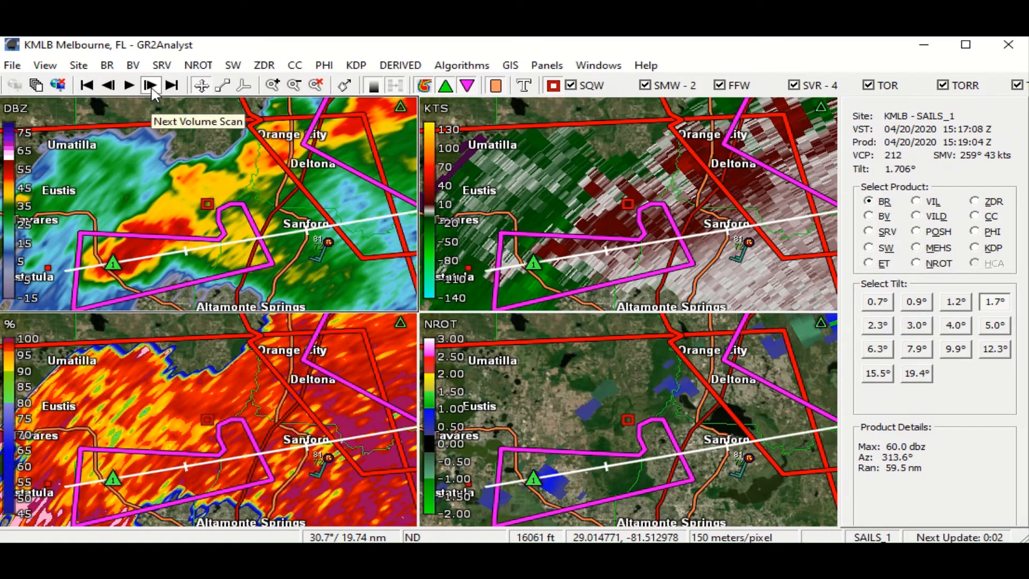
drag(184, 164, 173, 150)
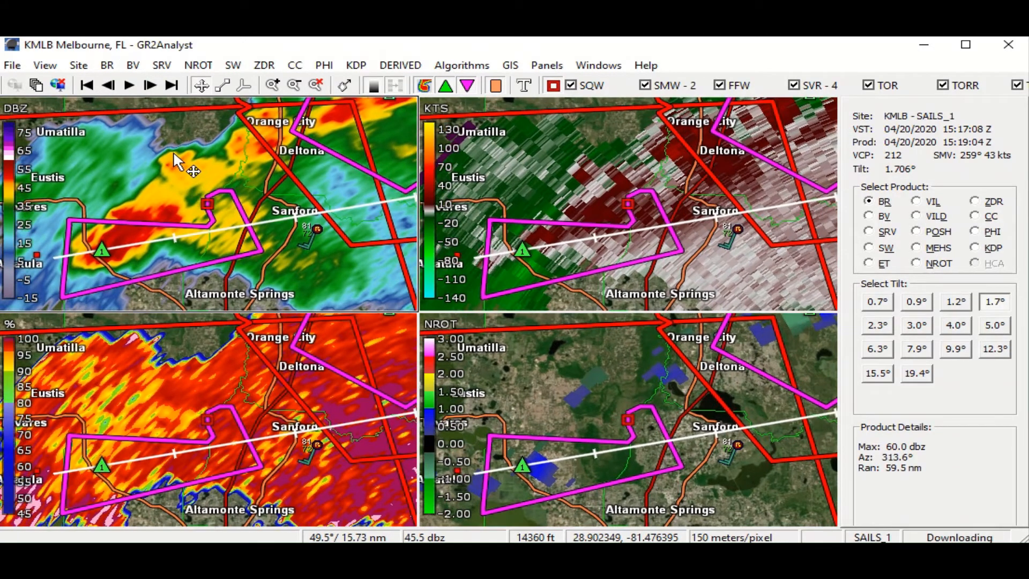
click(565, 249)
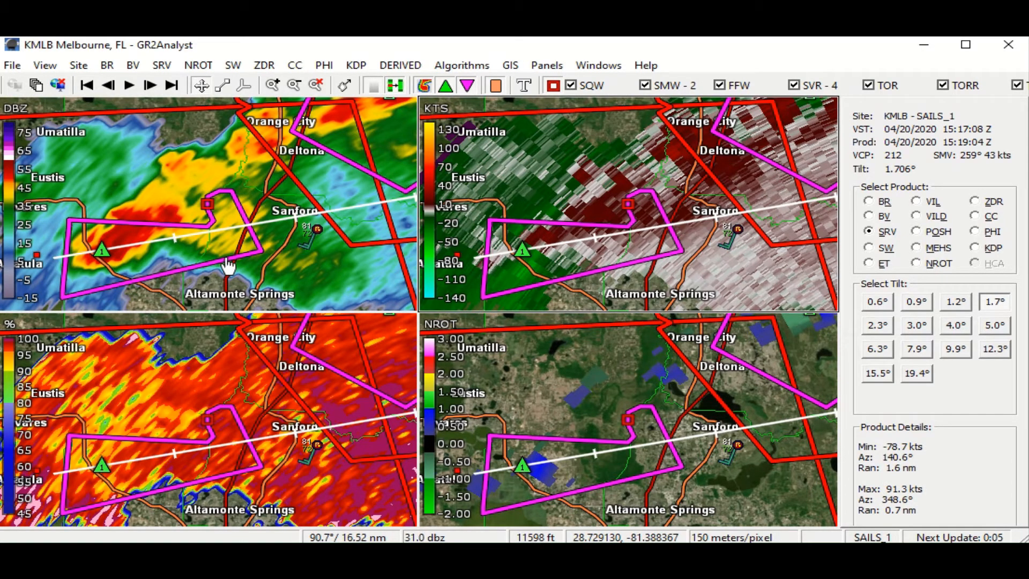
click(150, 86)
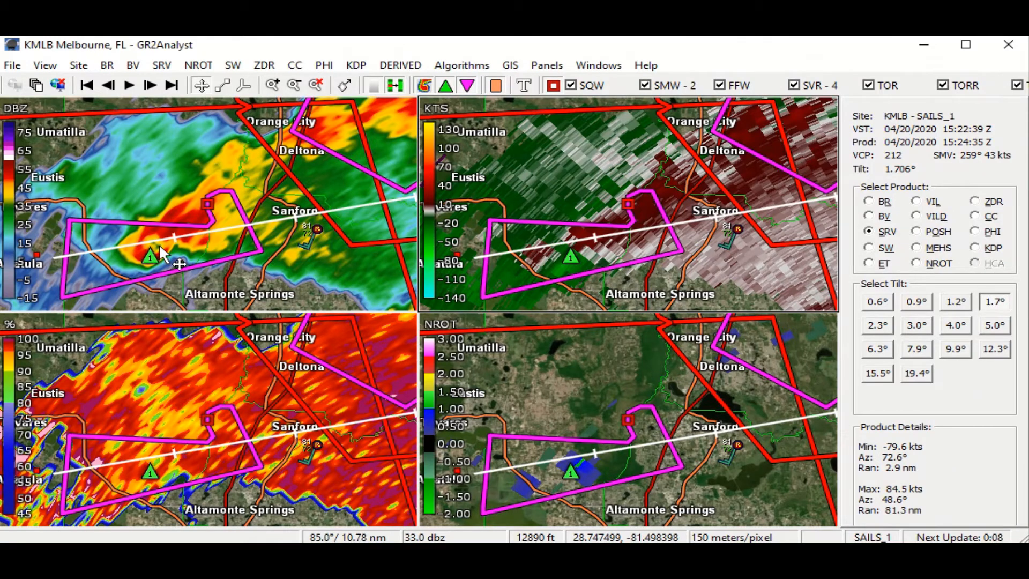
- Place a new storm track starting at the storm core southwest of Sanford and check its path past the city
drag(159, 247, 80, 278)
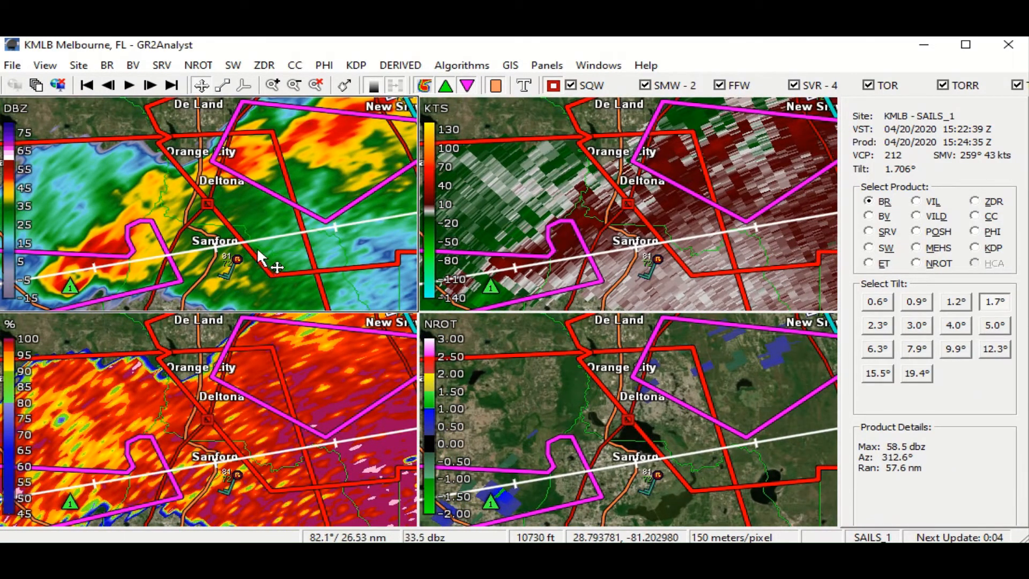
right_click(91, 282)
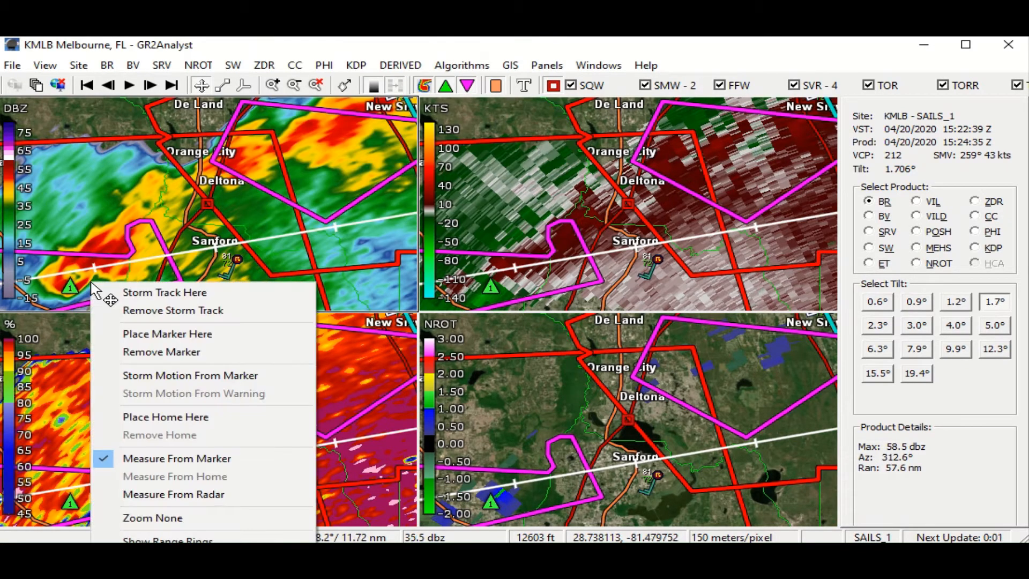
click(123, 294)
mouse_move(238, 259)
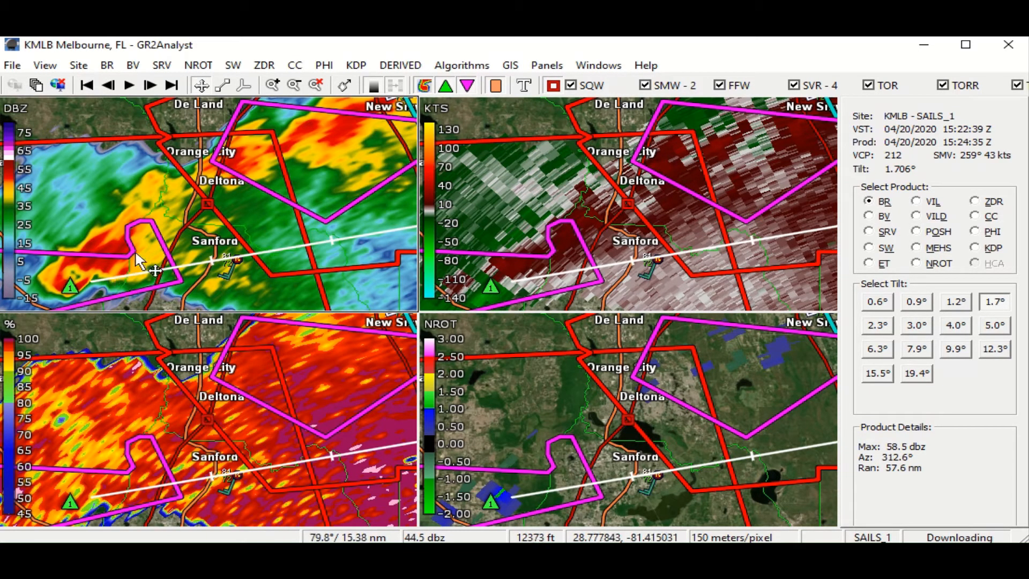
- Open a 3D volume of the storm west of Sanford and examine its base reflectivity structure from several angles
click(244, 86)
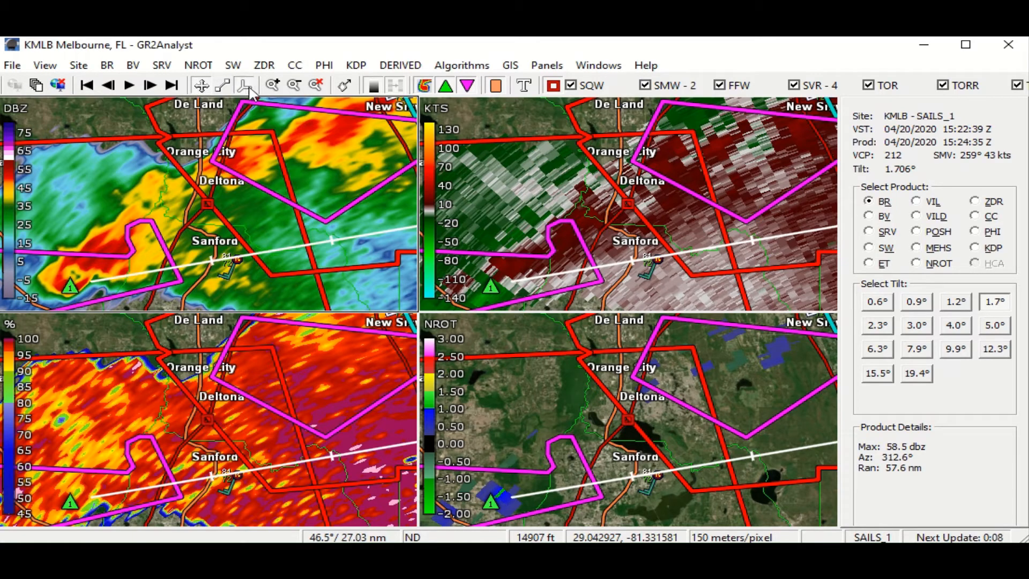
drag(122, 250, 164, 312)
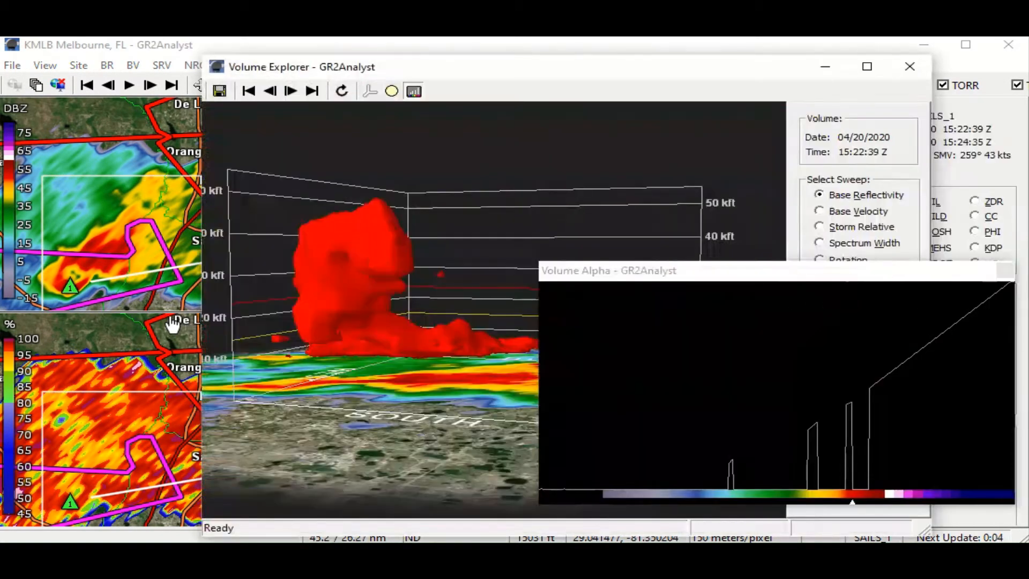
drag(433, 259, 502, 290)
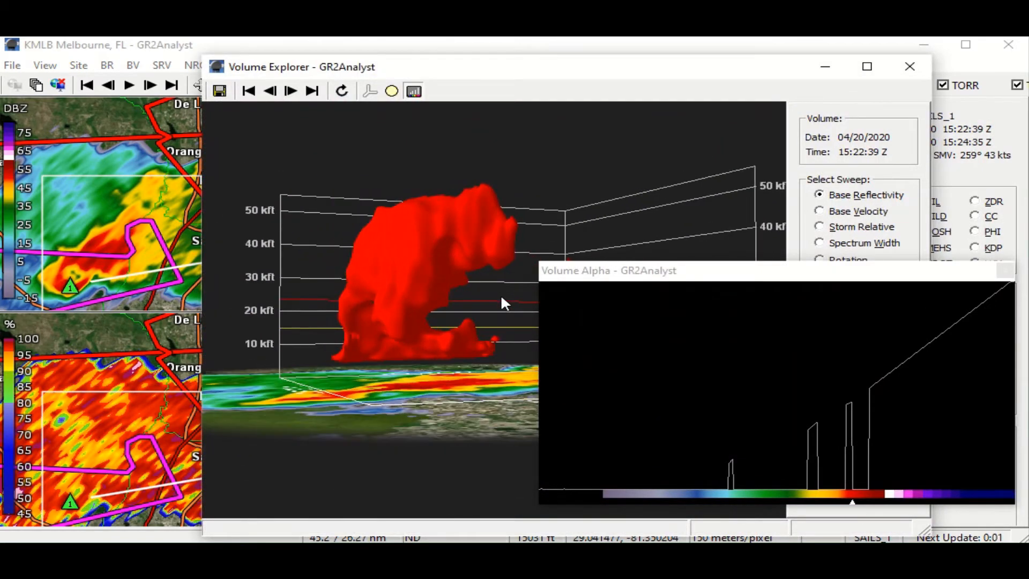
drag(449, 326, 505, 333)
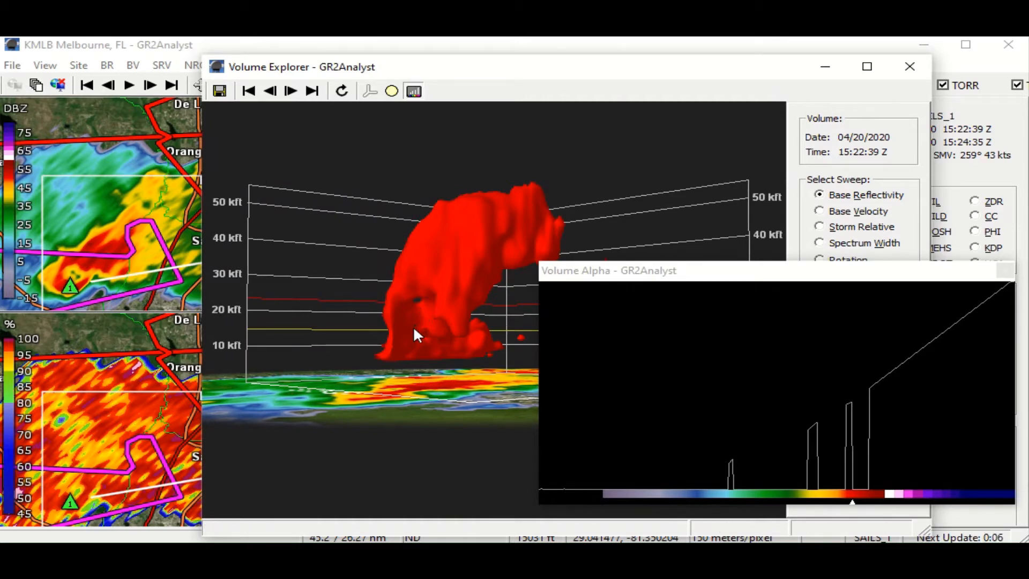
drag(415, 307, 391, 323)
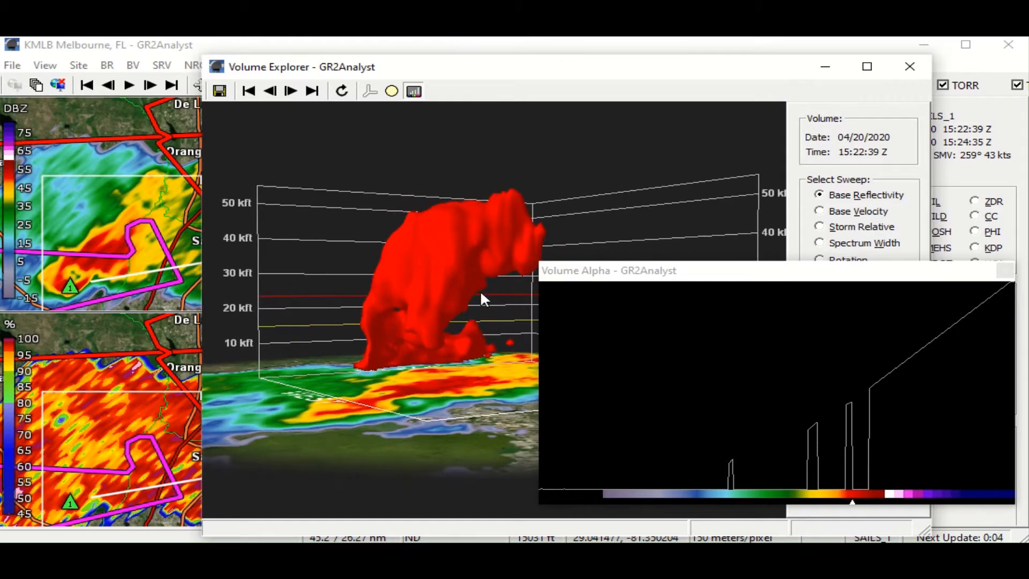
drag(482, 269, 468, 232)
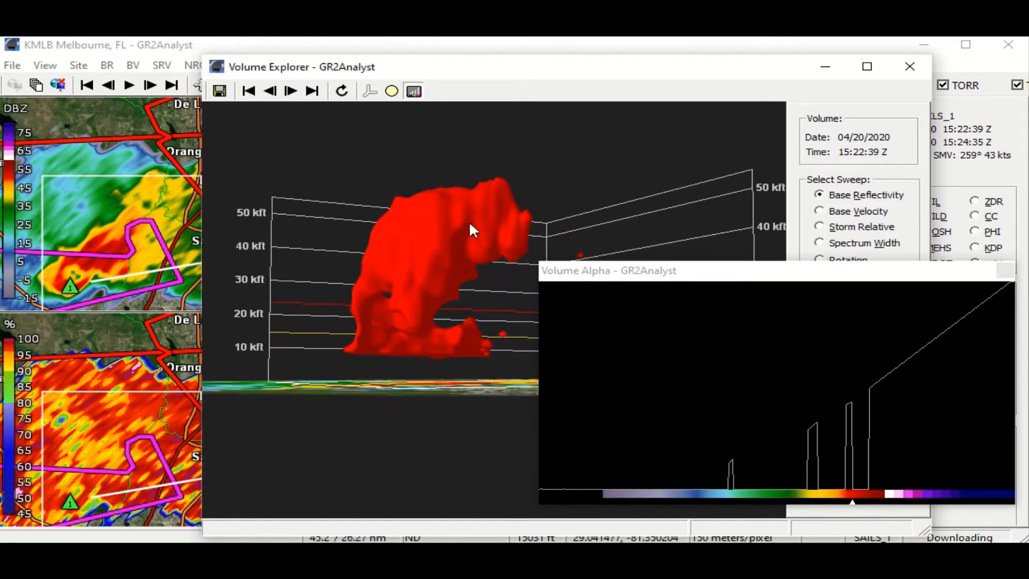
drag(455, 227, 384, 263)
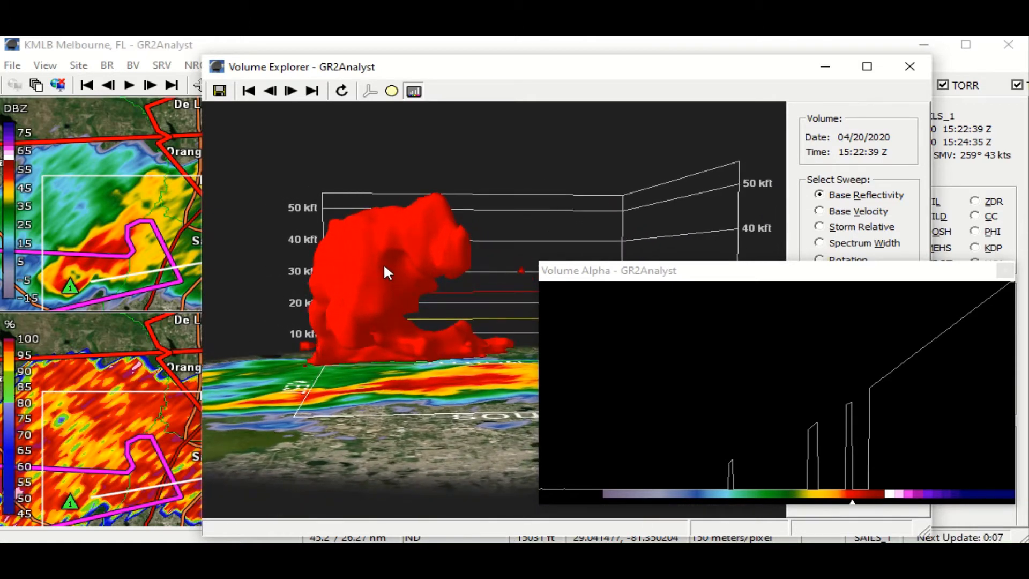
- Show storm-relative velocity in the 3D volume, lower its display threshold to about 12 kts and examine it from the south
click(820, 228)
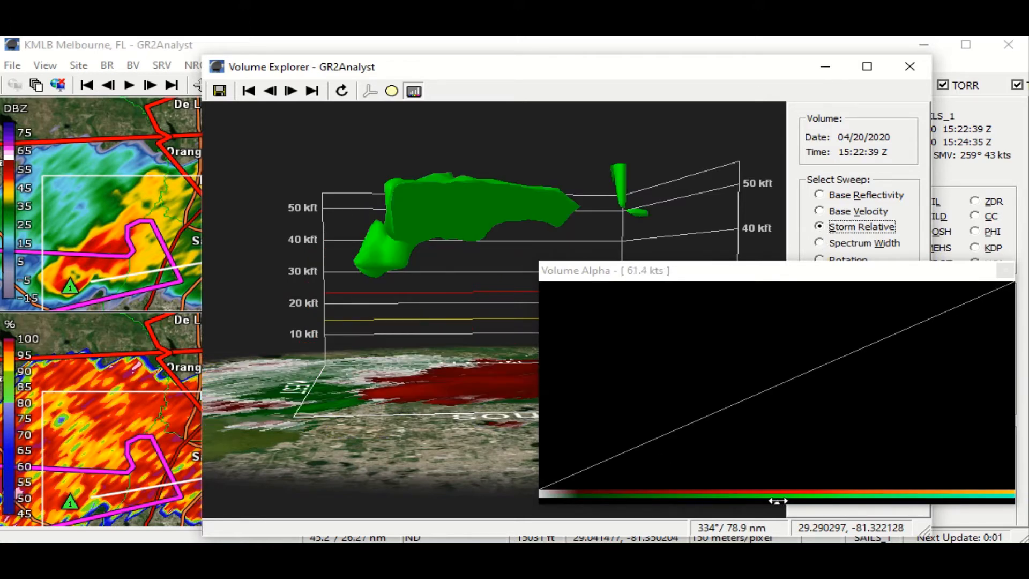
drag(778, 500, 592, 499)
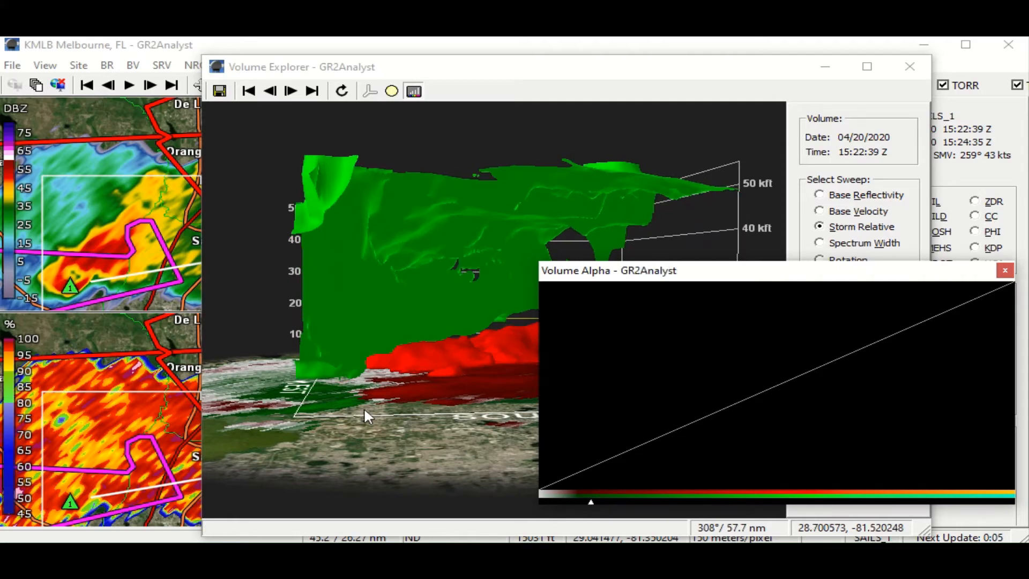
drag(365, 408, 287, 424)
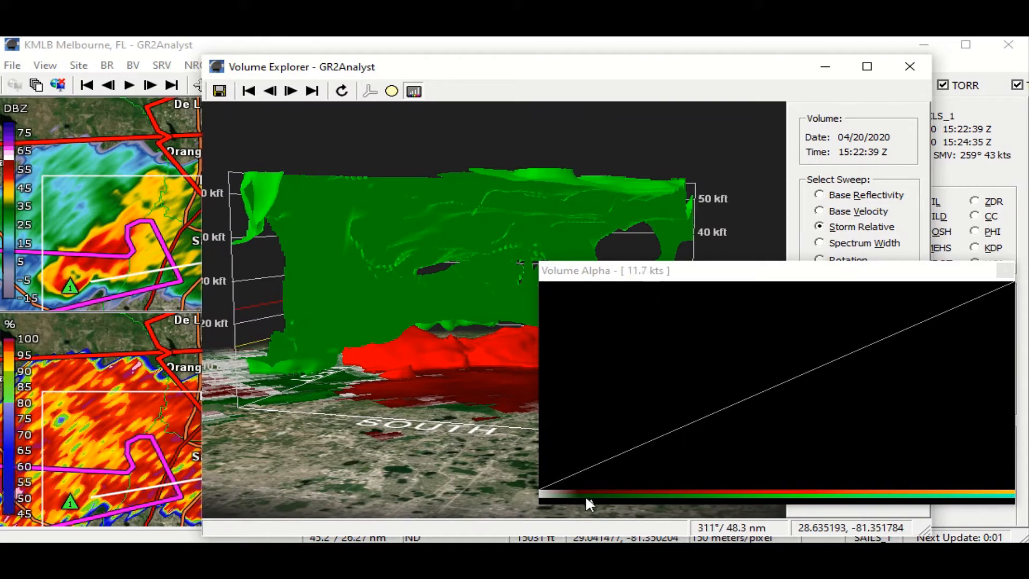
- Fine-tune the storm-relative velocity threshold in the 3D volume, examine the low-level structure up close from the south, and close the volume view
mouse_move(591, 499)
mouse_down()
mouse_move(573, 502)
mouse_move(635, 503)
mouse_move(568, 505)
mouse_move(578, 507)
mouse_up()
click(577, 511)
drag(419, 448, 358, 419)
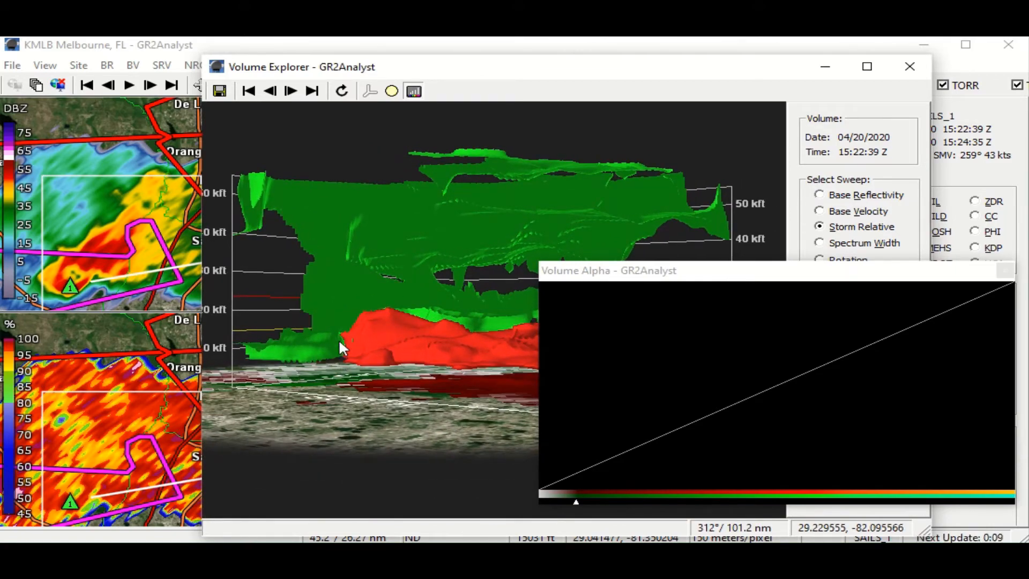
scroll(340, 349, up, 6)
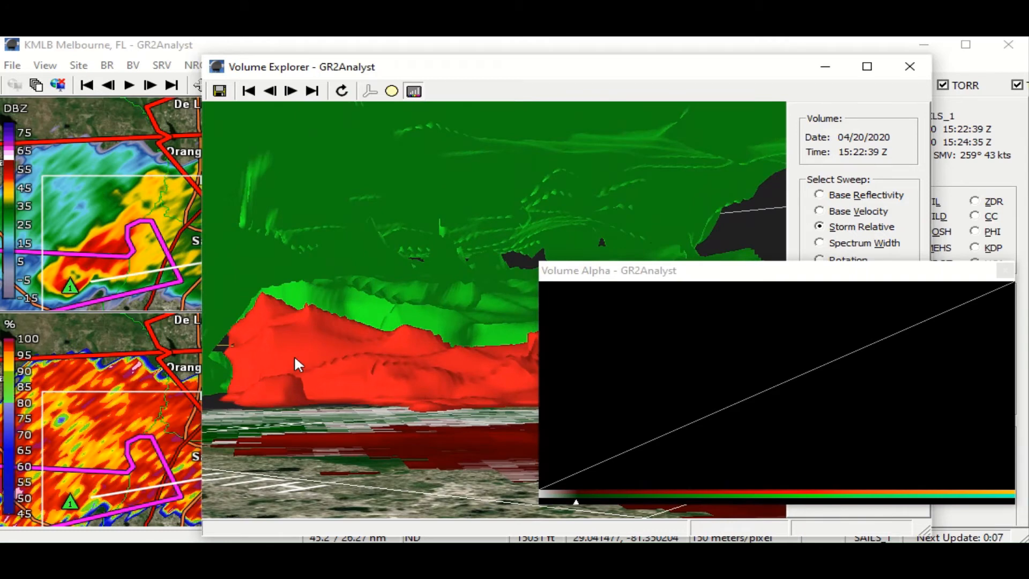
mouse_move(311, 357)
mouse_down()
mouse_move(332, 358)
mouse_move(309, 361)
mouse_up()
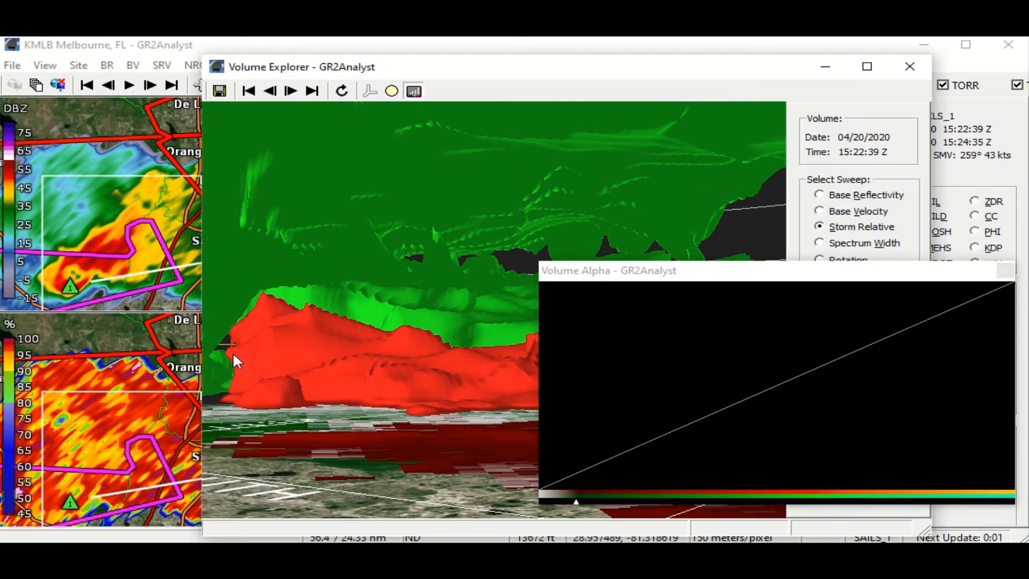
drag(233, 354, 377, 347)
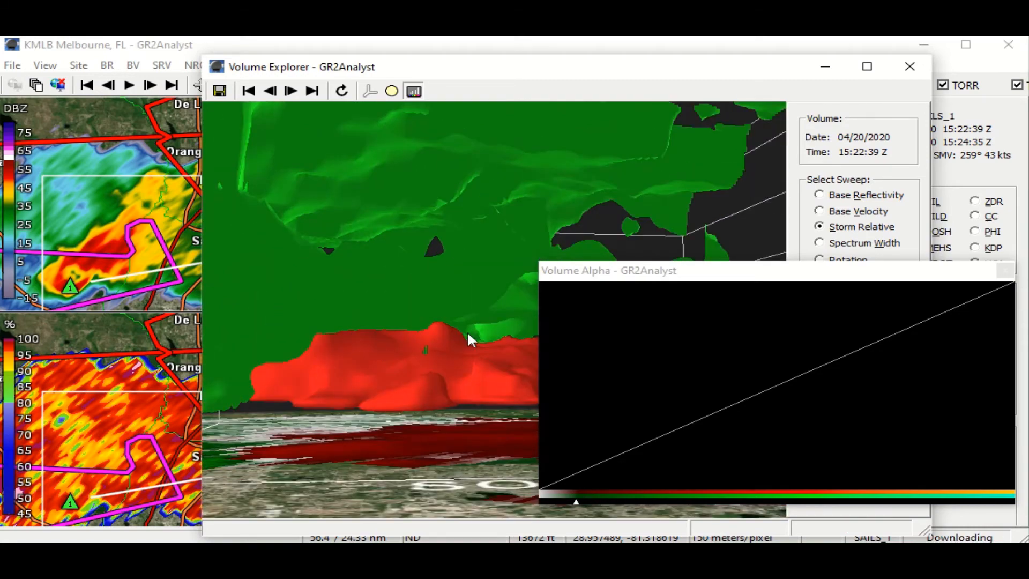
click(910, 66)
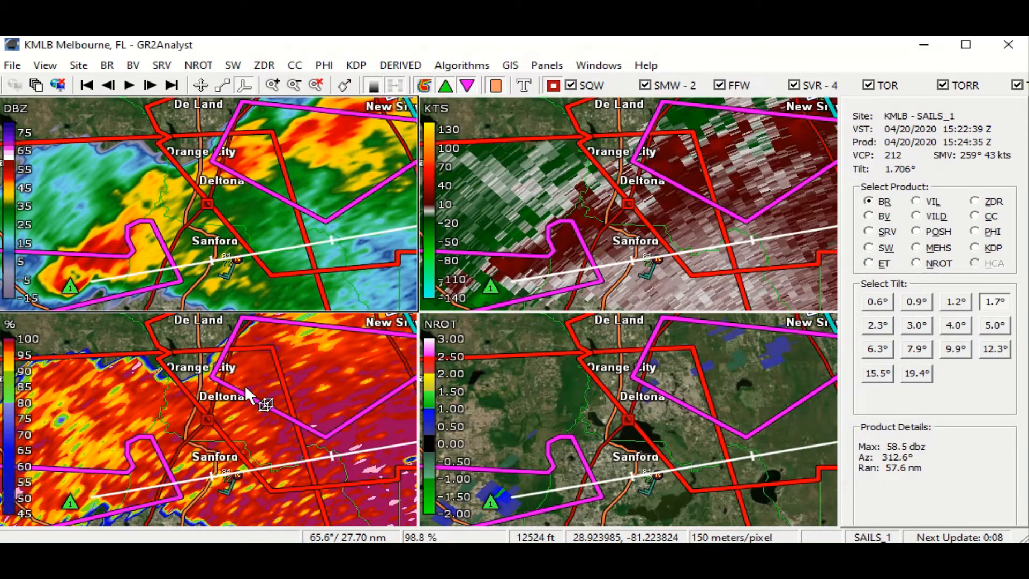
- Check normalized rotation at the marked storm west of Sanford, stepping the tilt up to 2.3° and back down to 0.6°
click(201, 85)
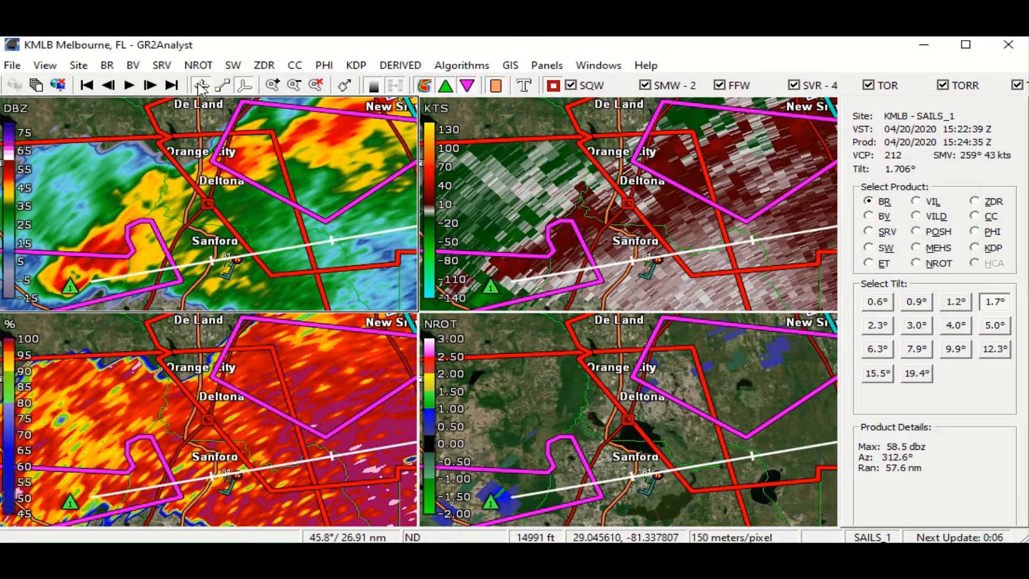
drag(192, 220, 172, 183)
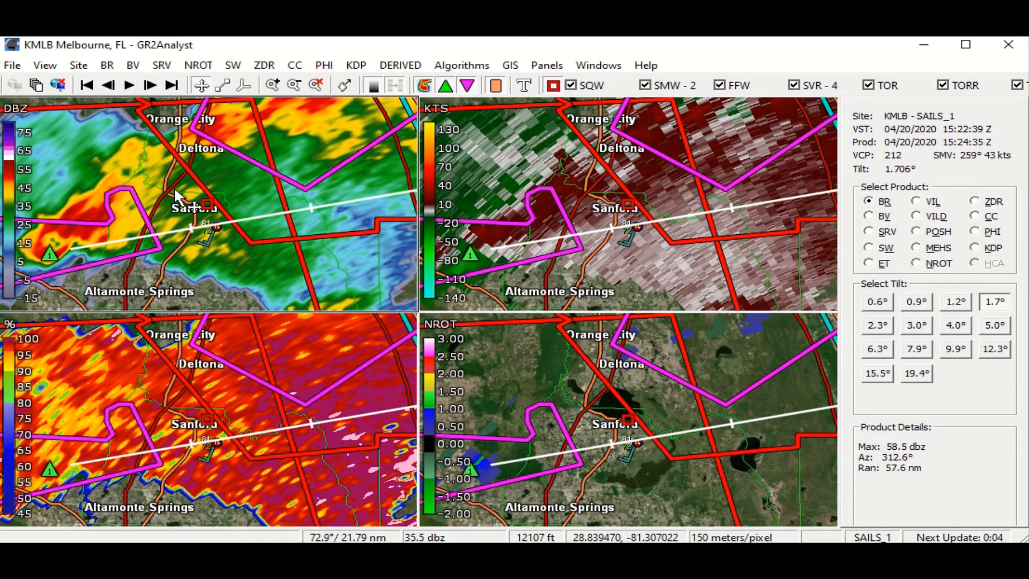
click(185, 393)
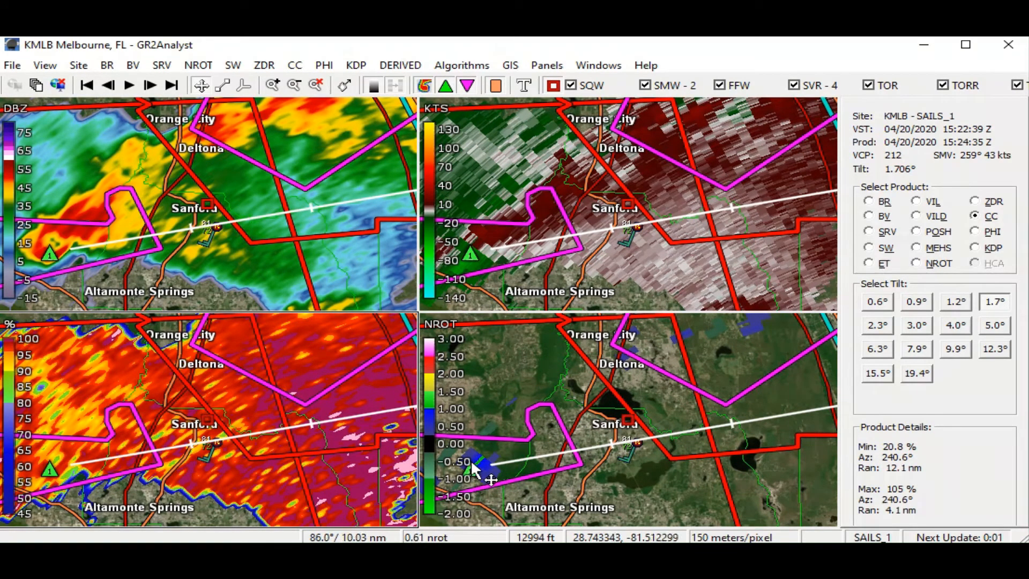
mouse_move(478, 460)
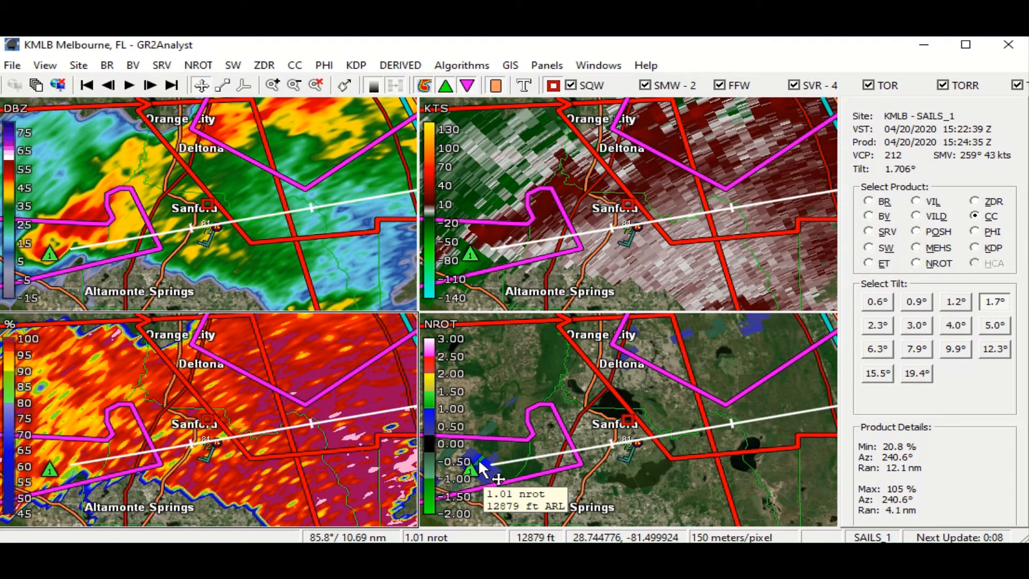
key(Up)
key(Up)
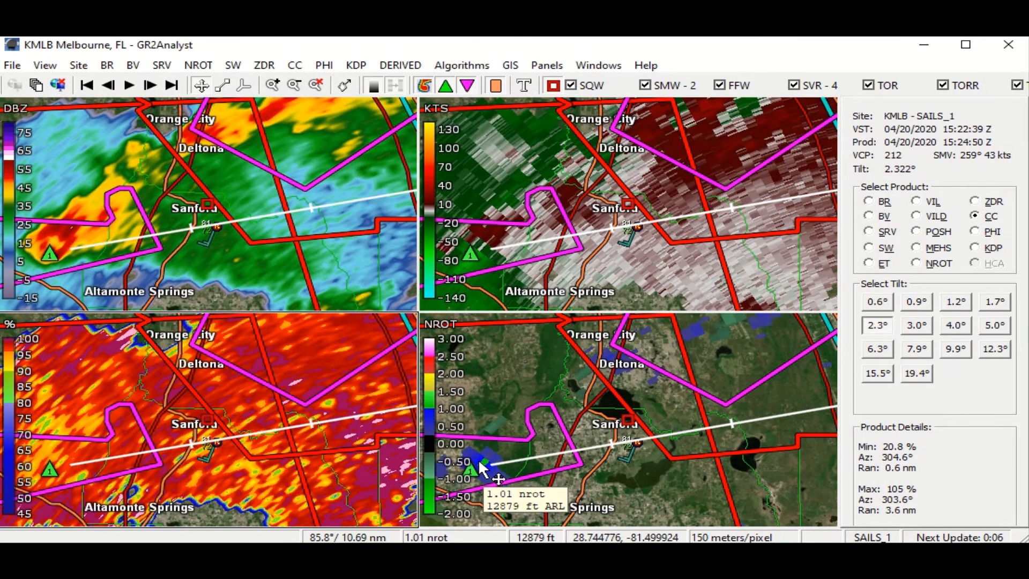
key(Down)
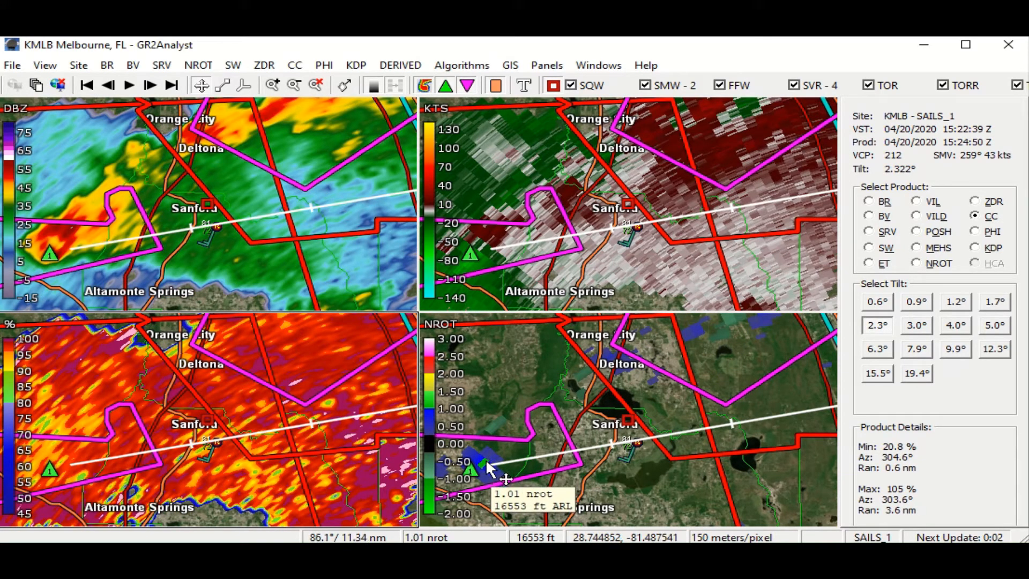
key(Down)
key(Down)
key(Down)
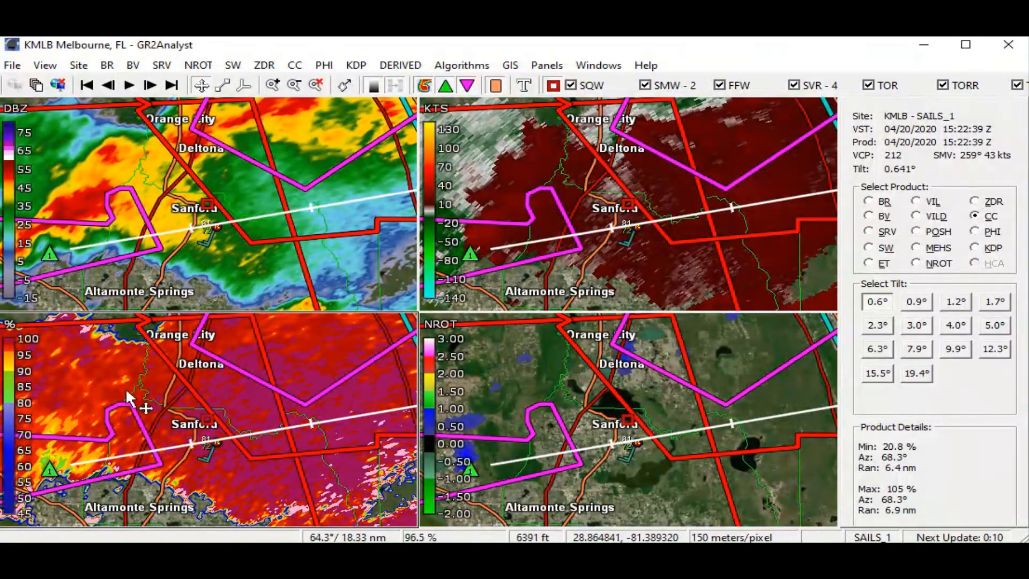
- Examine storm-relative velocity and reflectivity inside the warning polygon between Deltona and New Smyrna Beach
drag(129, 394, 135, 399)
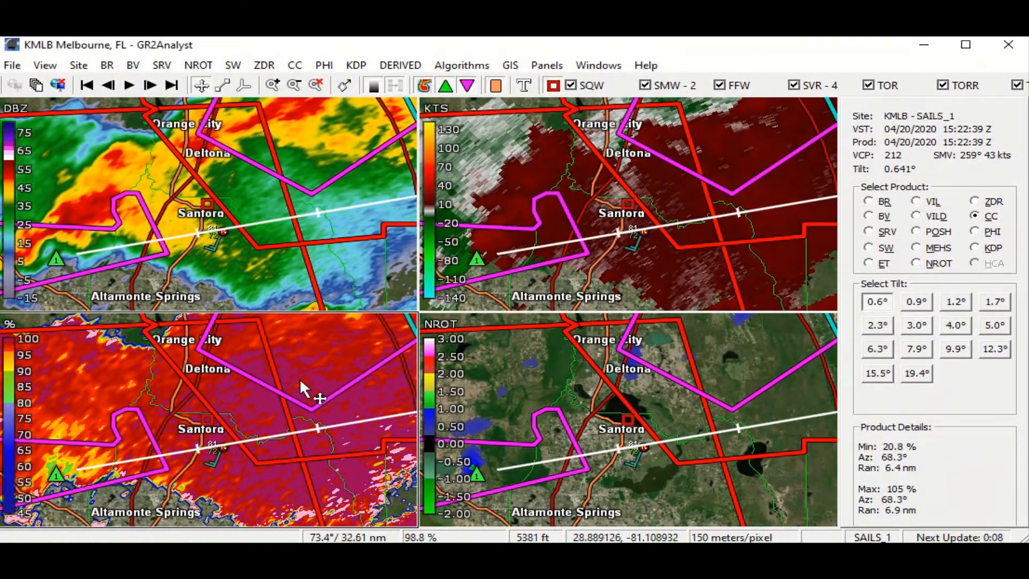
drag(209, 400, 156, 474)
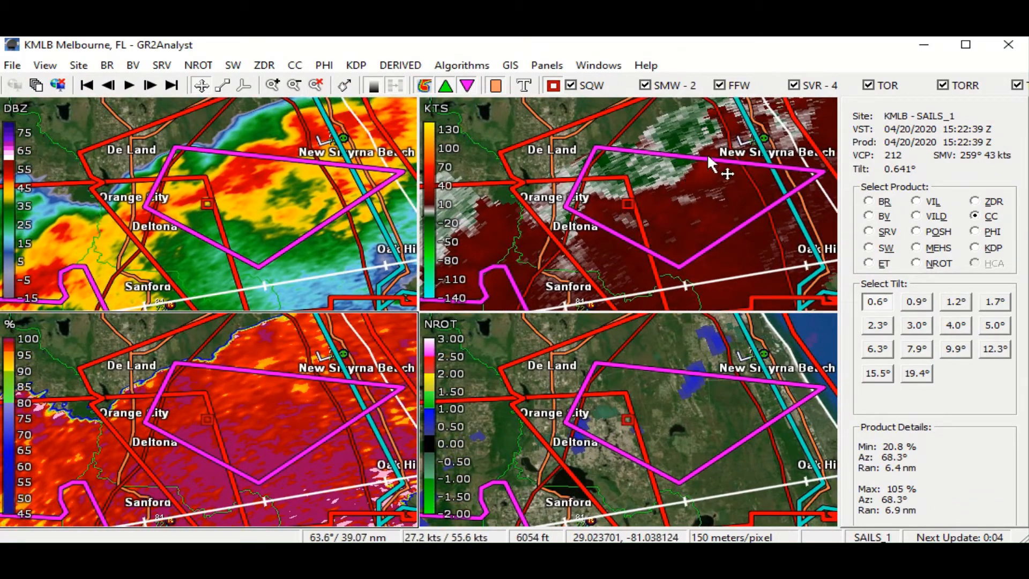
click(695, 169)
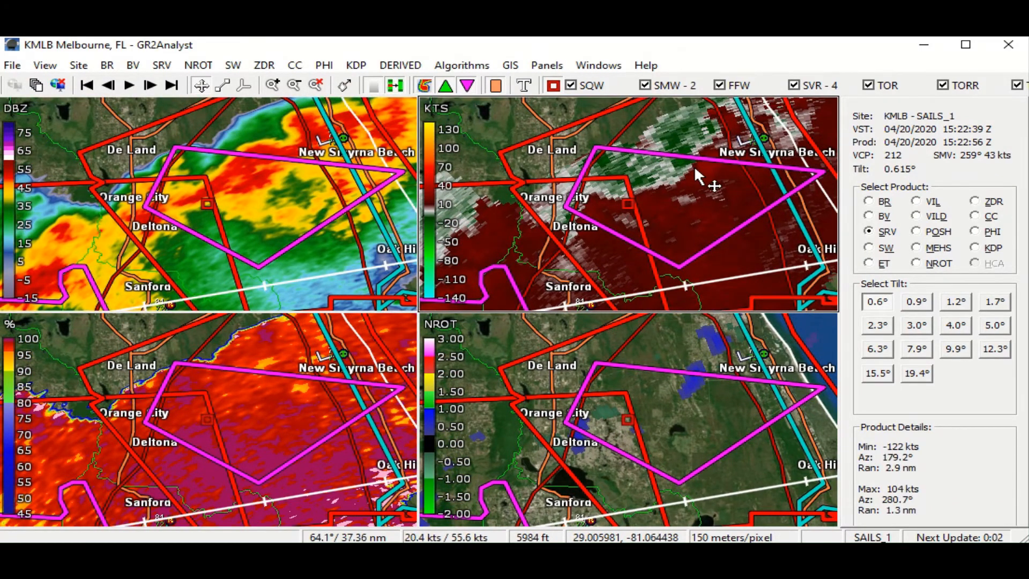
scroll(694, 167, up, 1)
mouse_move(681, 166)
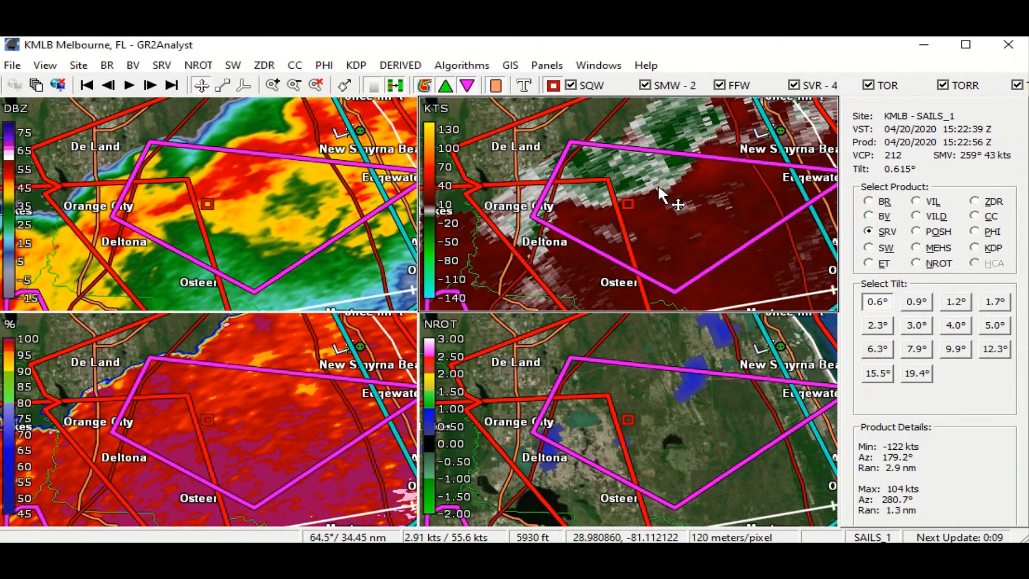
drag(658, 184, 611, 195)
right_click(628, 191)
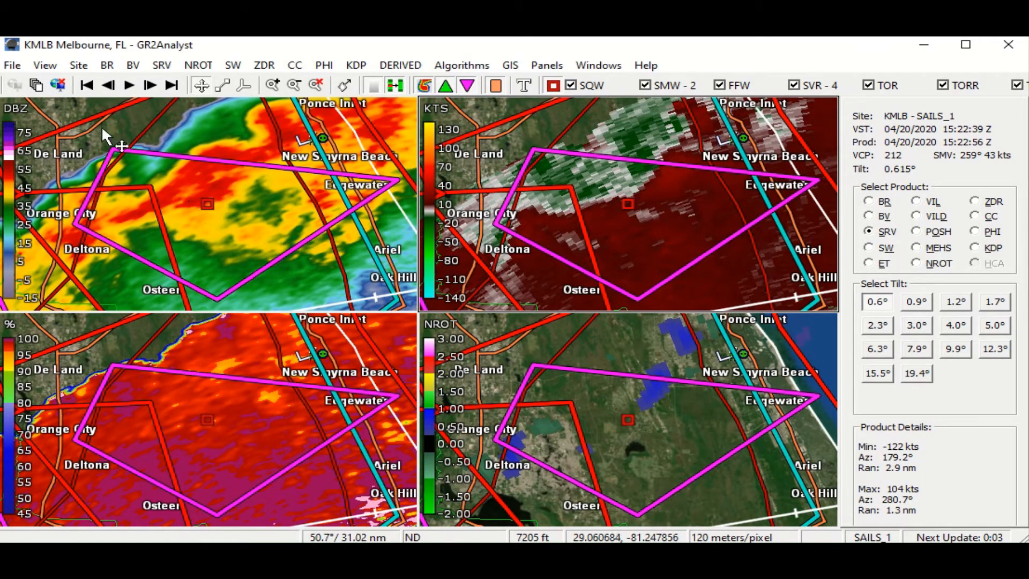
mouse_move(149, 221)
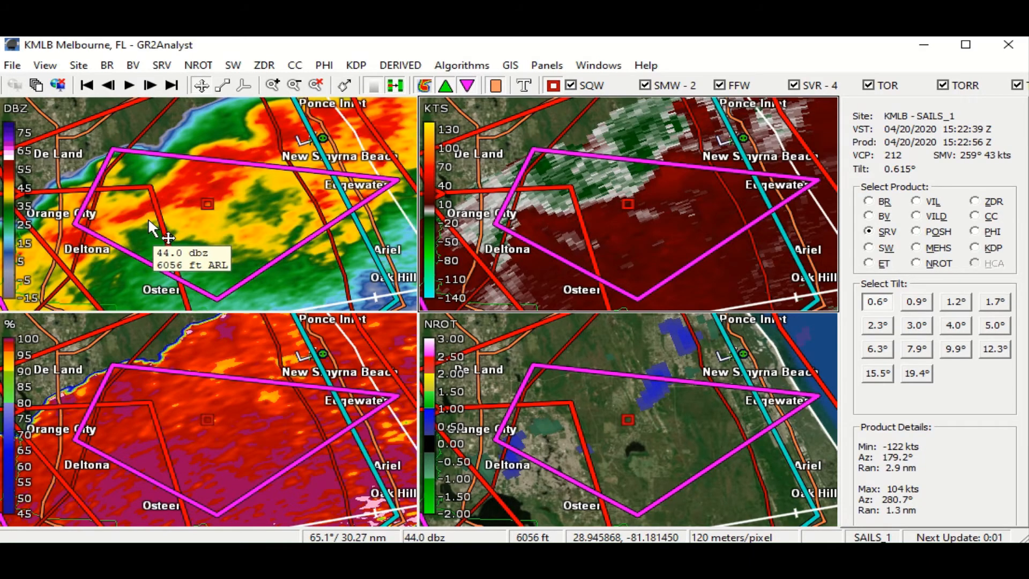
- Advance the radar to the 15:28:10 Z volume scan and examine the storm core west of Sanford
scroll(149, 220, up, 5)
scroll(149, 221, down, 8)
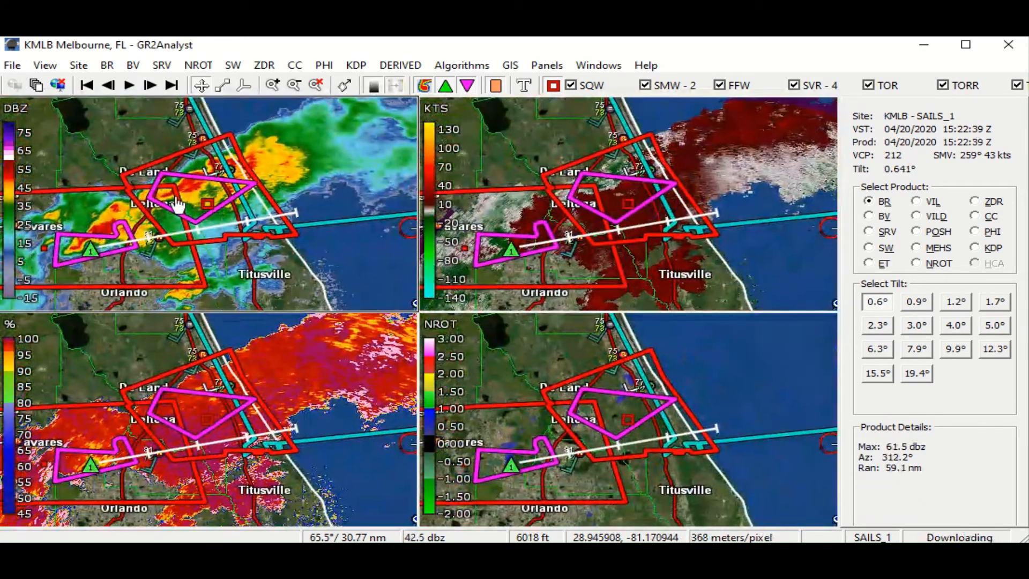
click(150, 86)
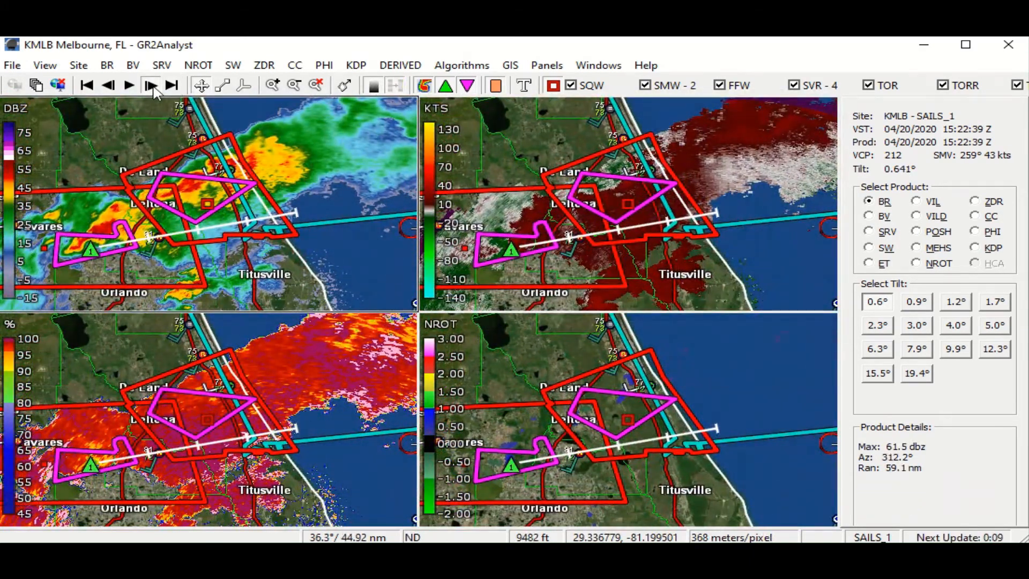
click(151, 86)
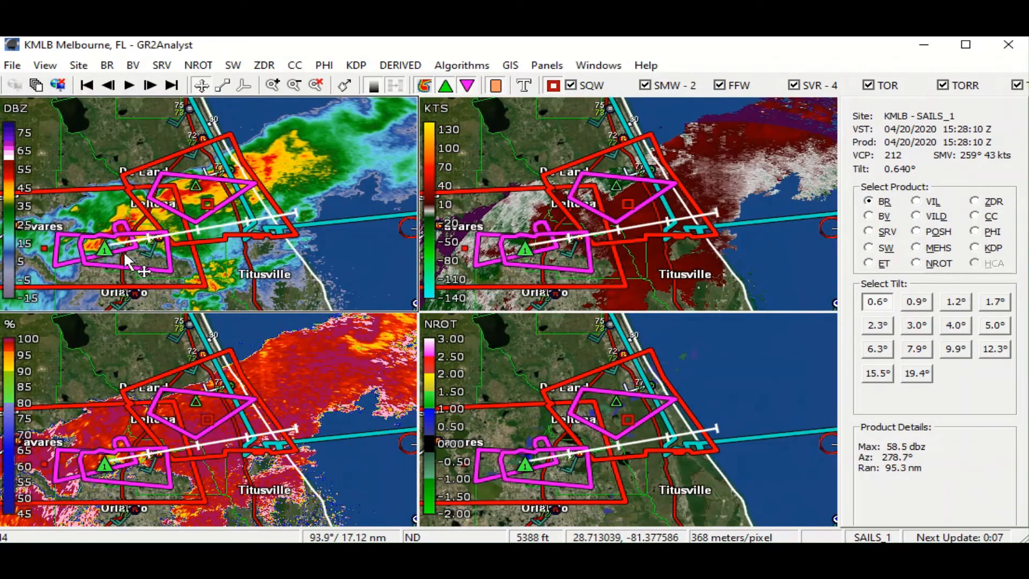
scroll(124, 255, up, 2)
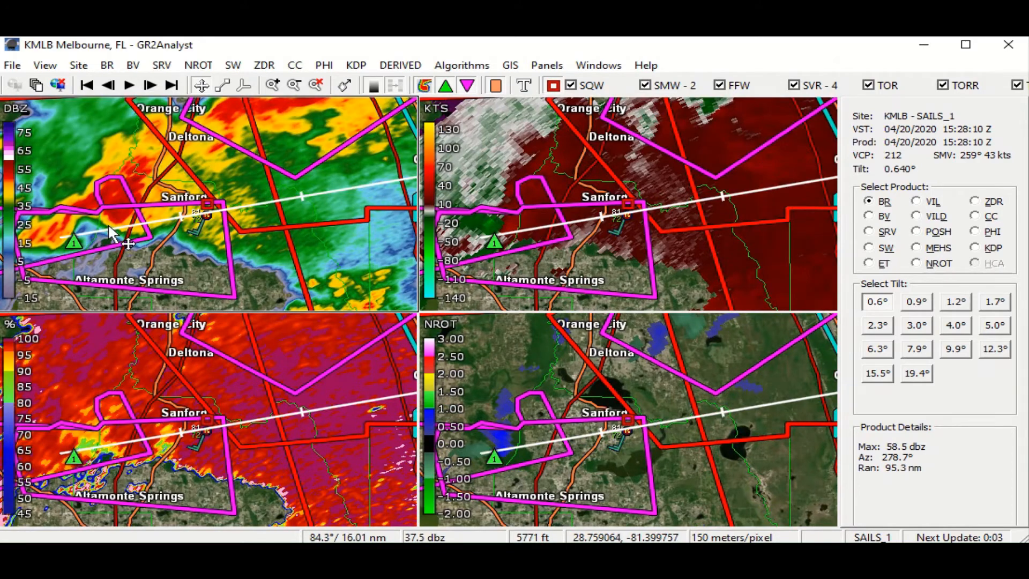
drag(90, 220, 119, 235)
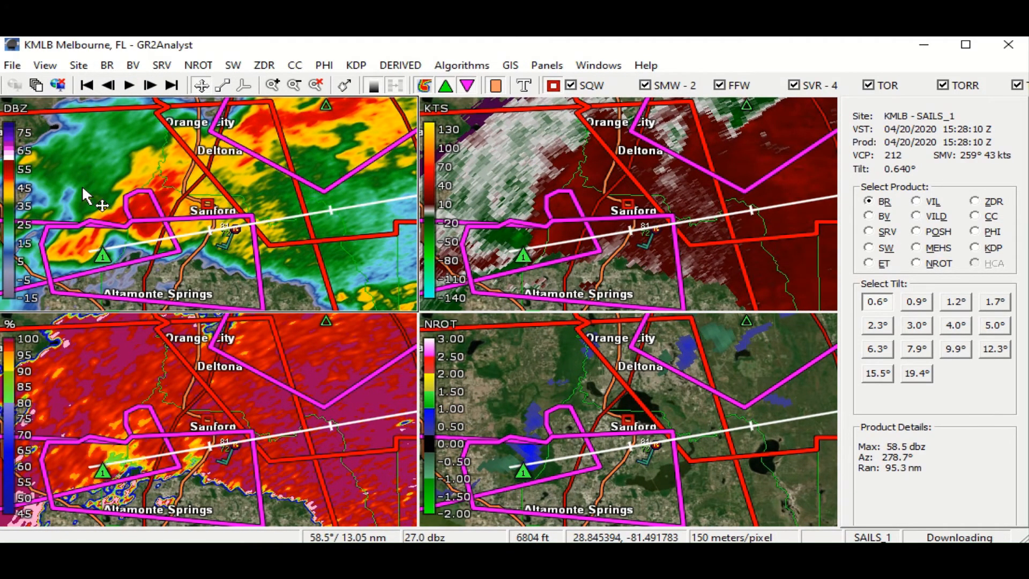
- Cut a northwest-to-southeast cross section through the storm core west of Sanford and examine its base reflectivity from low and high angles
drag(82, 185, 193, 306)
click(223, 85)
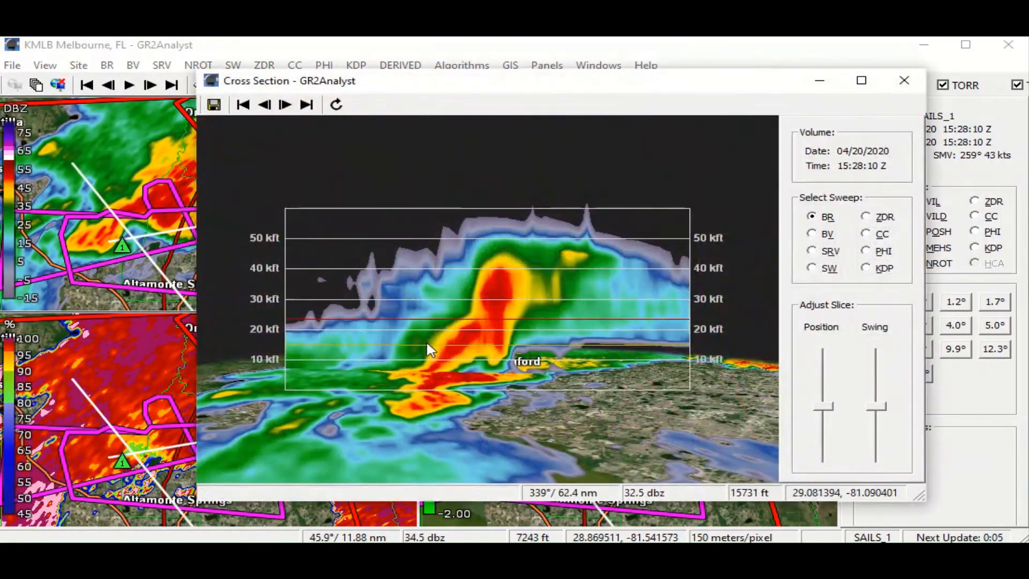
drag(426, 340, 435, 291)
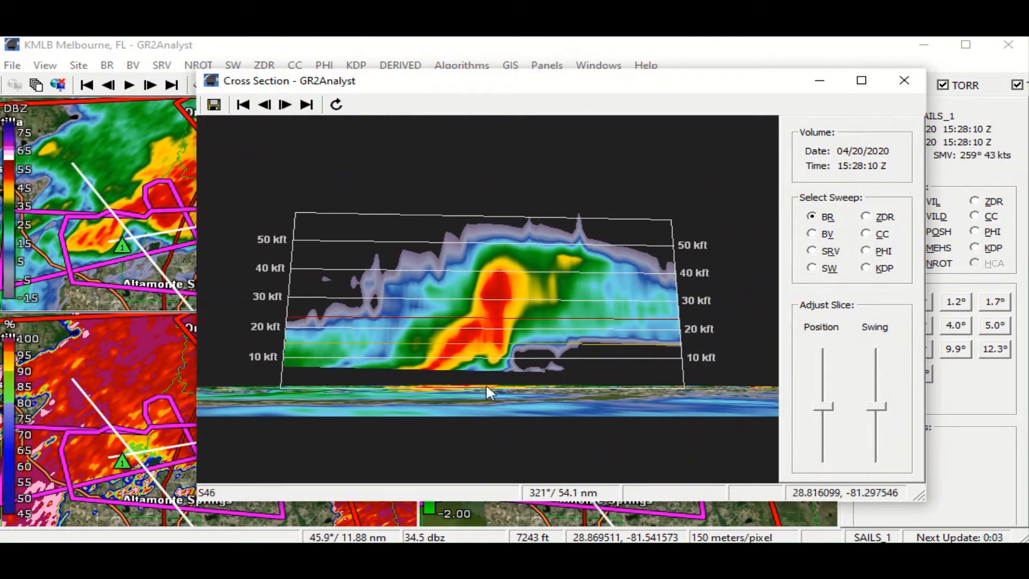
drag(490, 300, 451, 420)
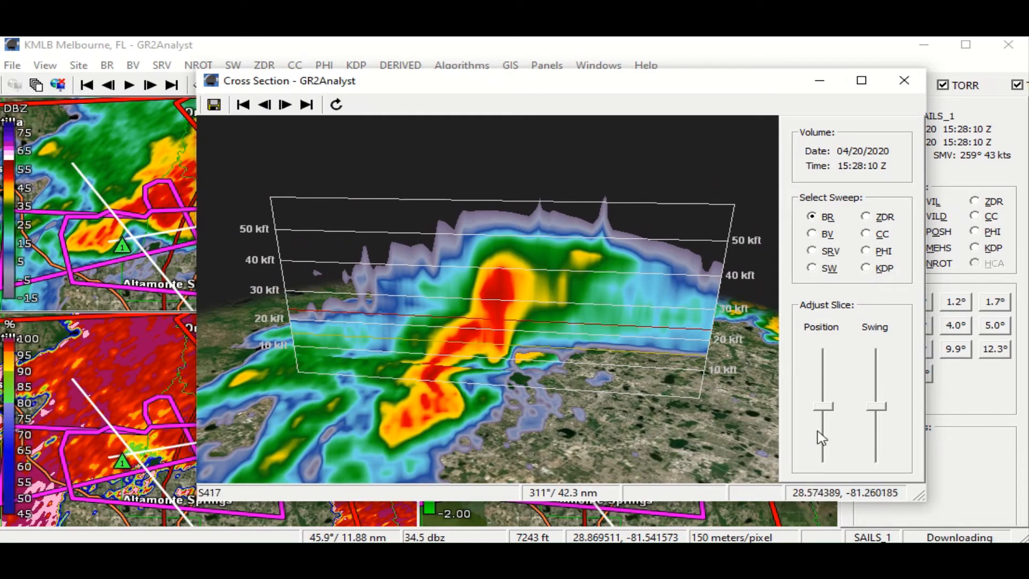
- Shift the cross-section slice slightly, inspect the elevated reflectivity core from several angles, and close the cross section
drag(821, 411, 820, 402)
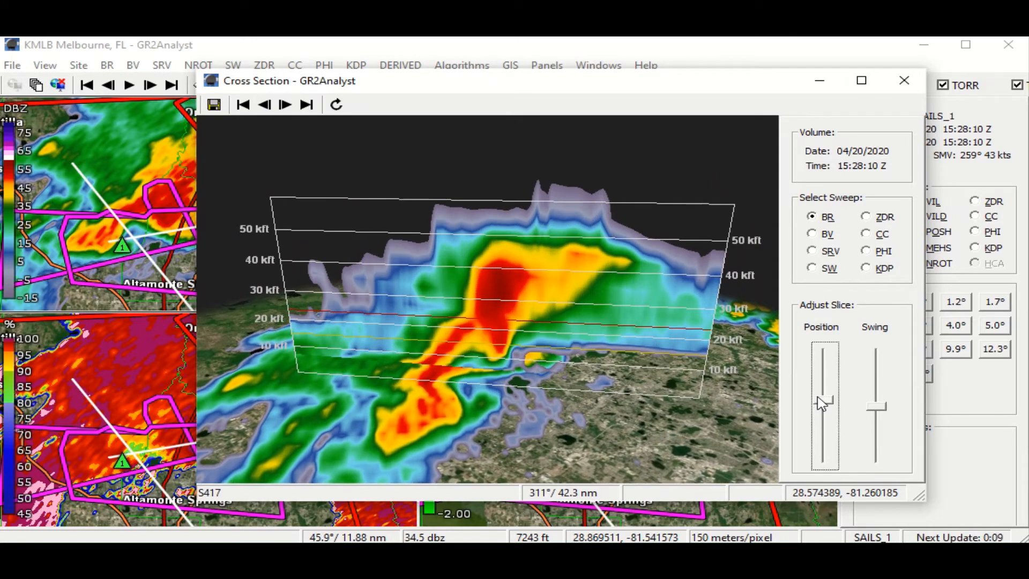
drag(605, 414, 629, 301)
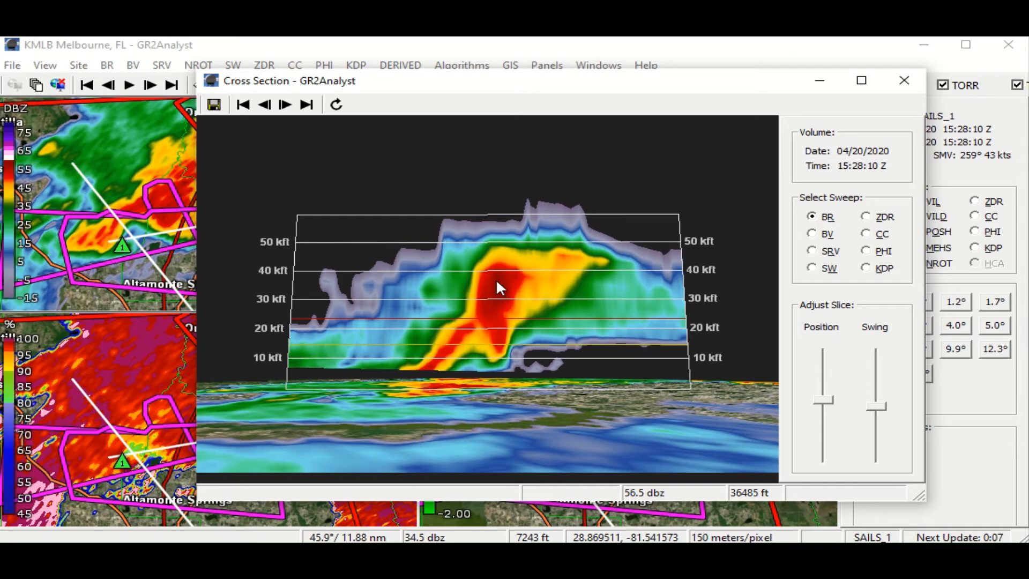
drag(496, 282, 511, 298)
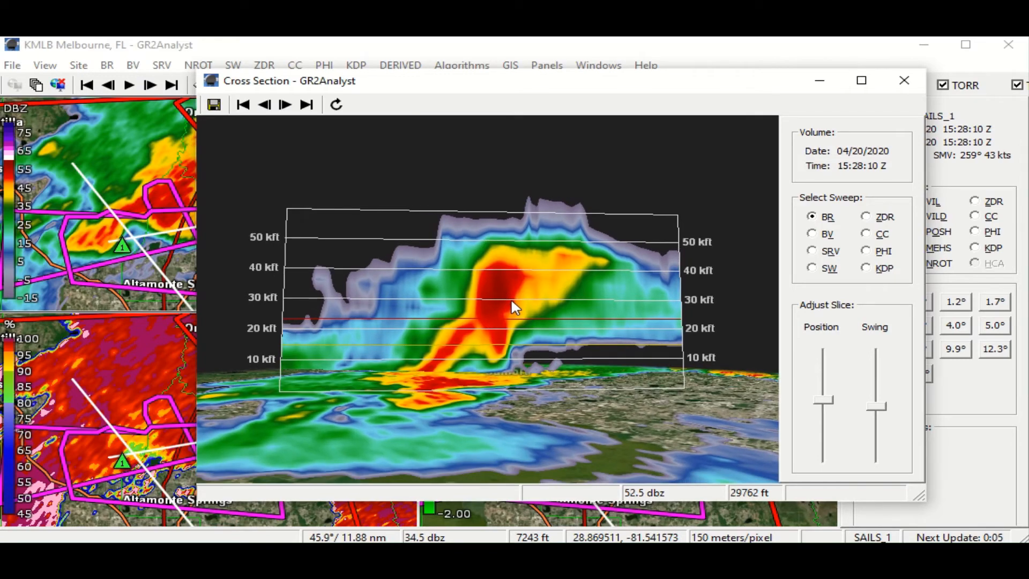
click(904, 80)
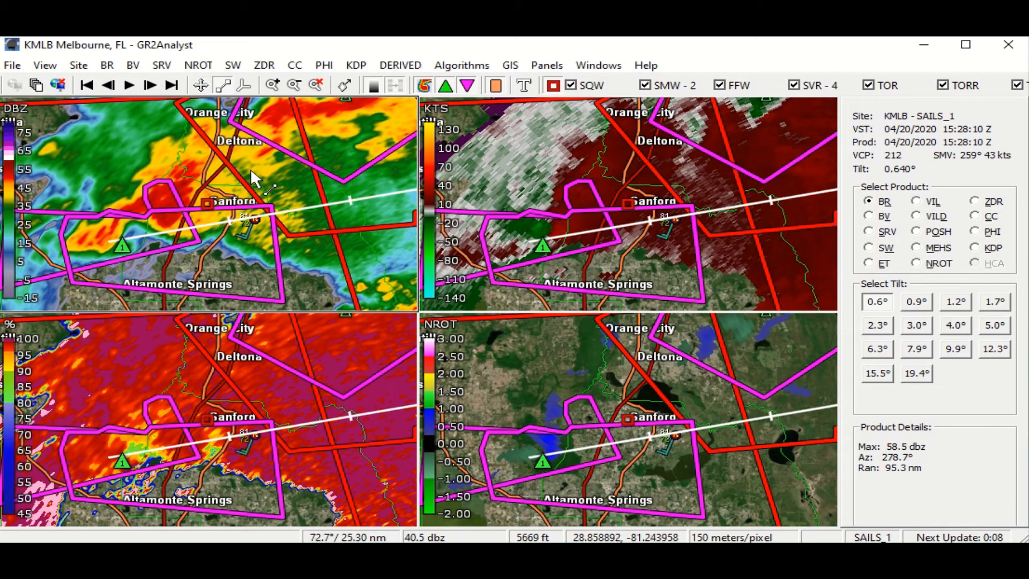
- Switch the display to a two-panel layout of reflectivity and storm-relative velocity, centred on the storm west of Lake Mary
drag(250, 171, 223, 187)
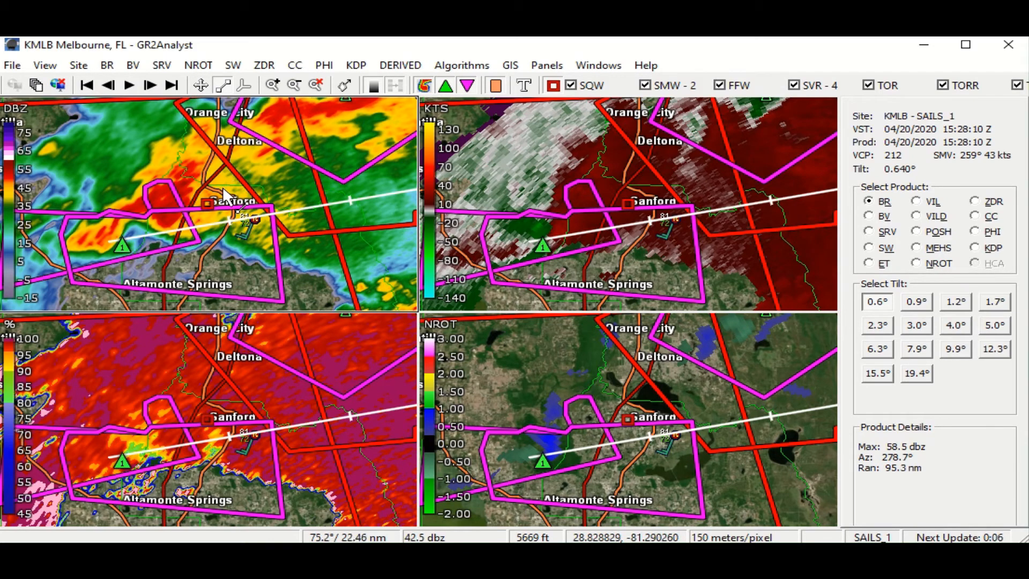
click(204, 81)
drag(276, 159, 326, 184)
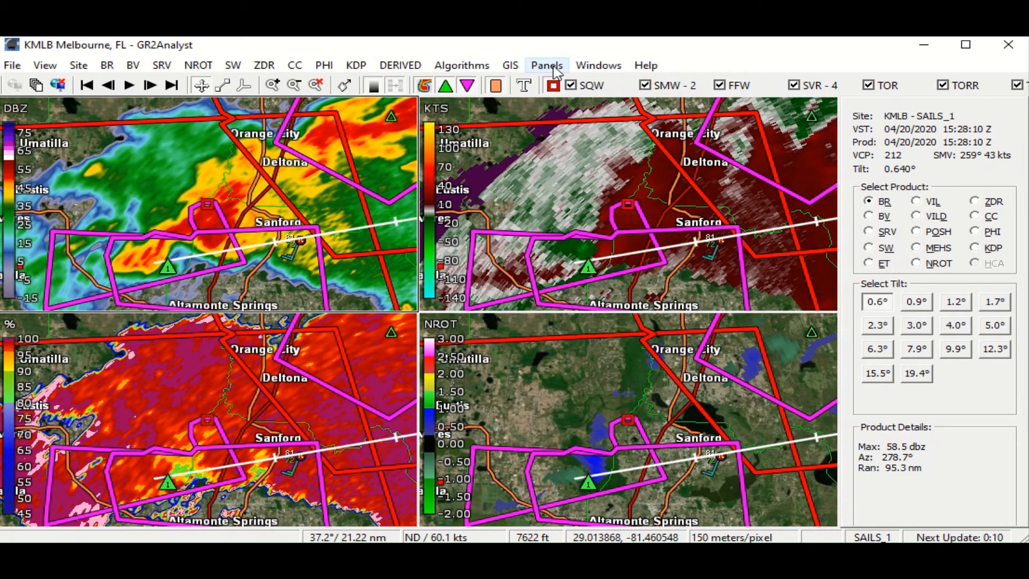
click(552, 67)
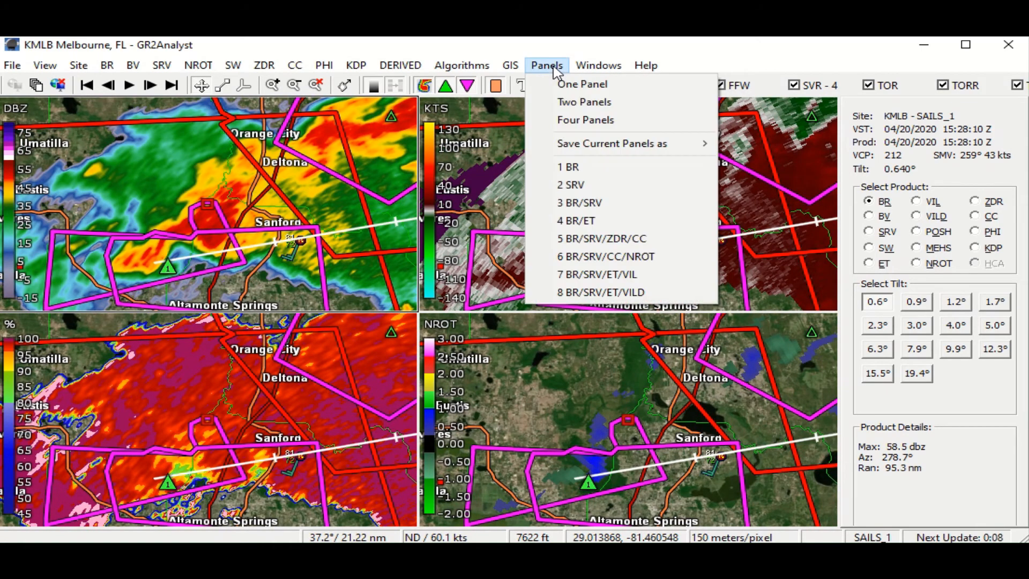
click(571, 100)
drag(627, 324, 645, 278)
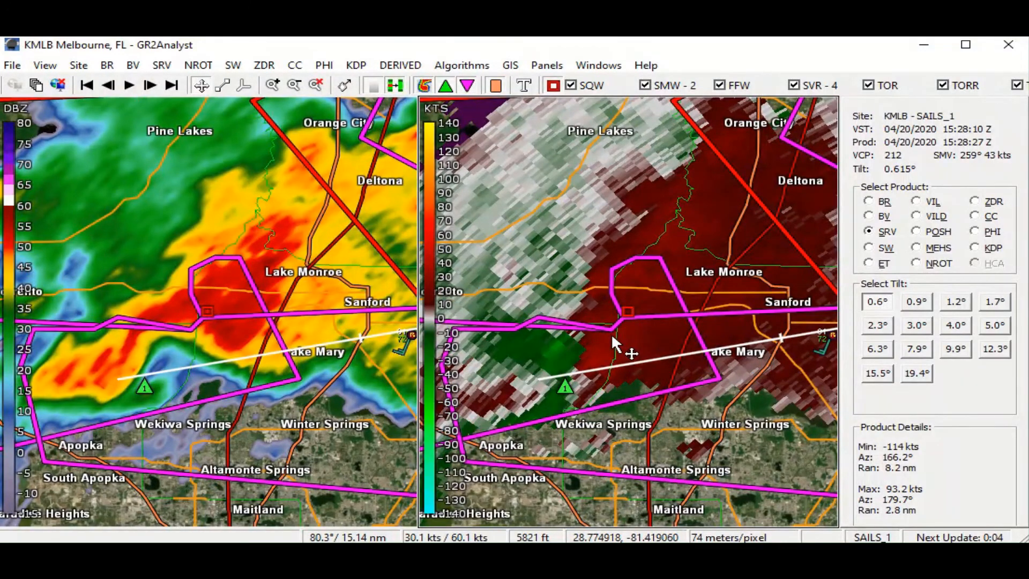
- Sample storm-relative velocity around the start of the track west of Lake Mary and review the warned area around Sanford and Altamonte Springs
scroll(612, 336, up, 2)
scroll(612, 337, down, 2)
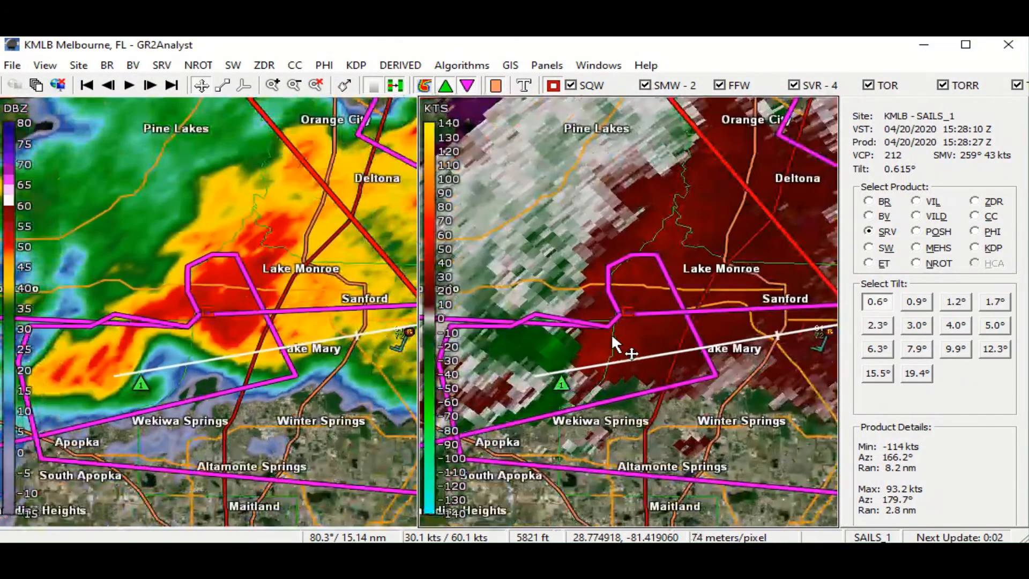
drag(583, 361, 596, 359)
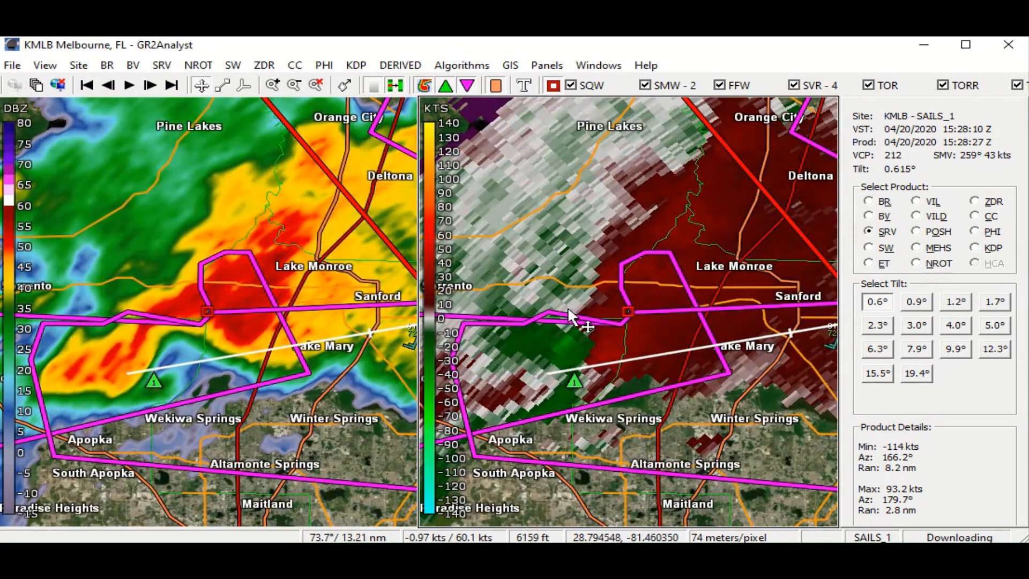
mouse_move(604, 356)
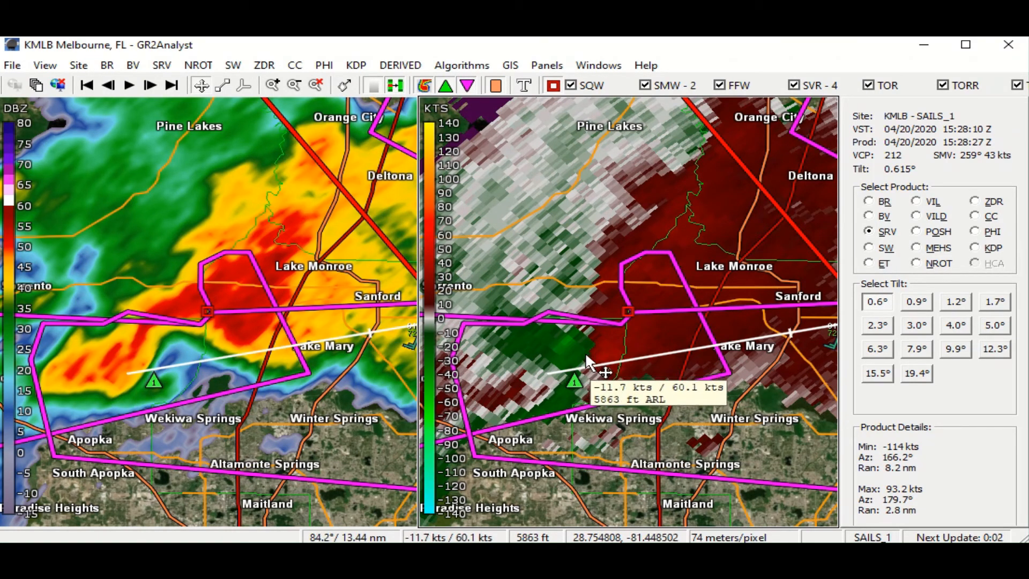
mouse_move(549, 328)
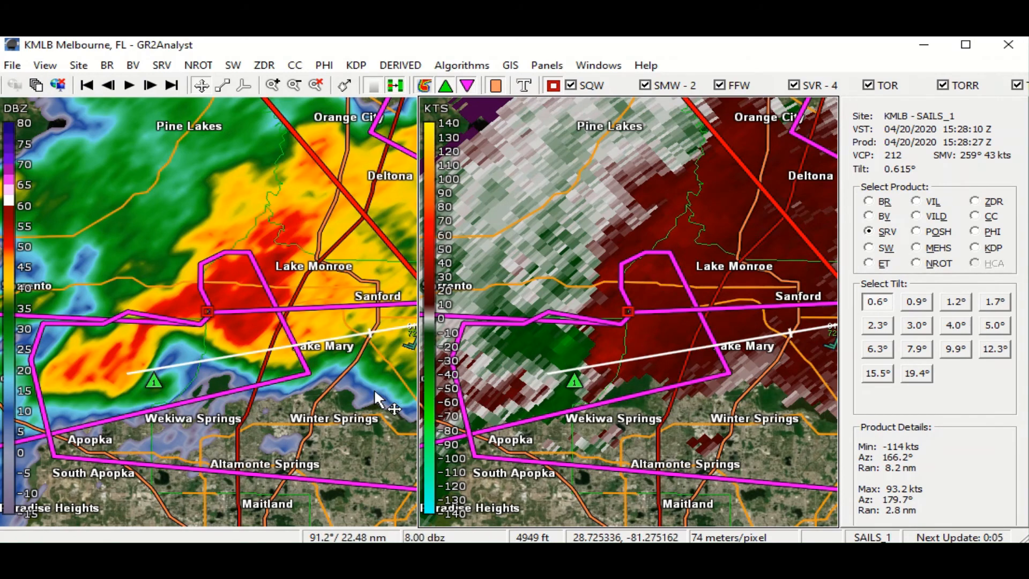
drag(374, 388, 290, 410)
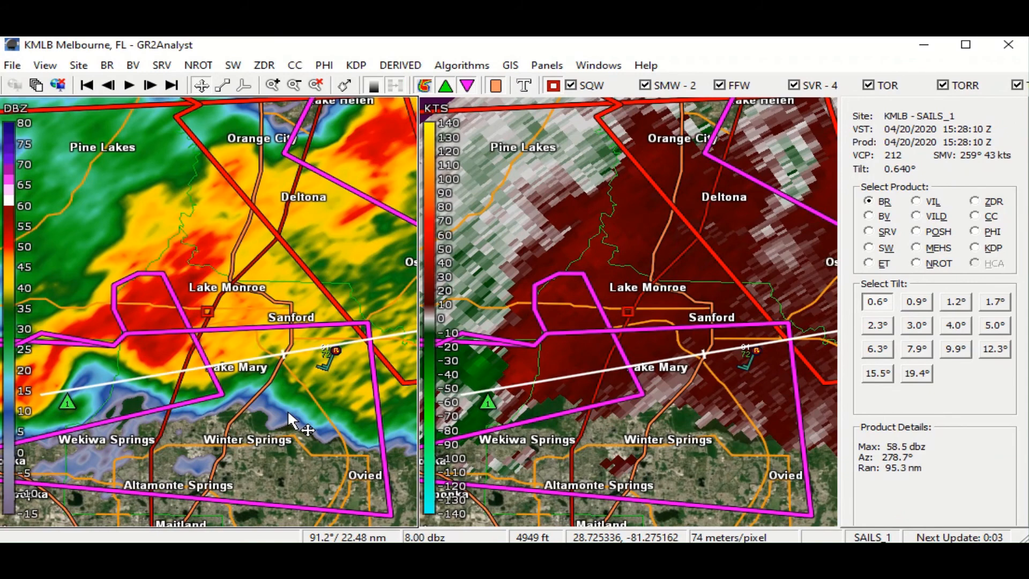
scroll(289, 415, down, 2)
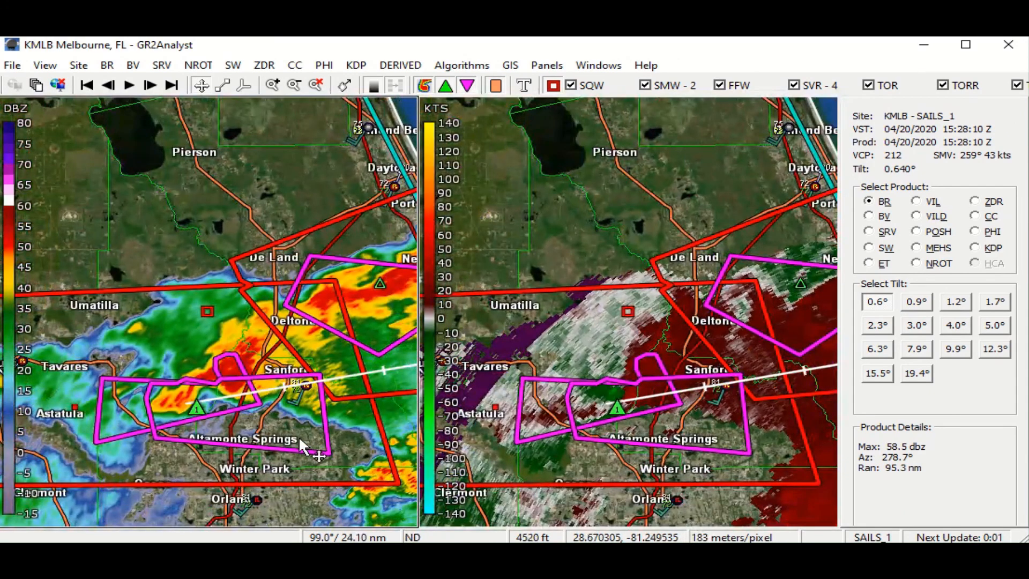